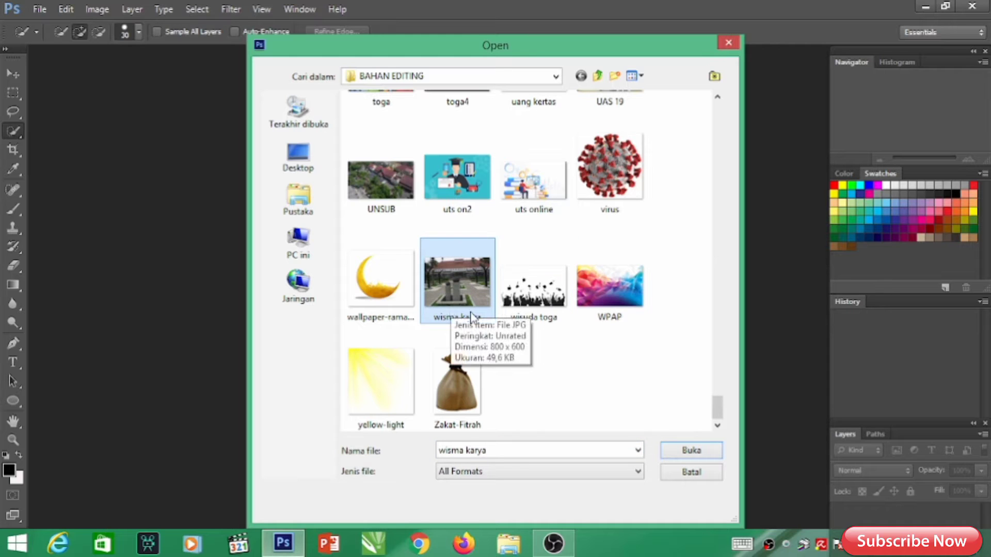
- Open the wisma karya image with the Move tool active, and undock and redock its document window
click(669, 448)
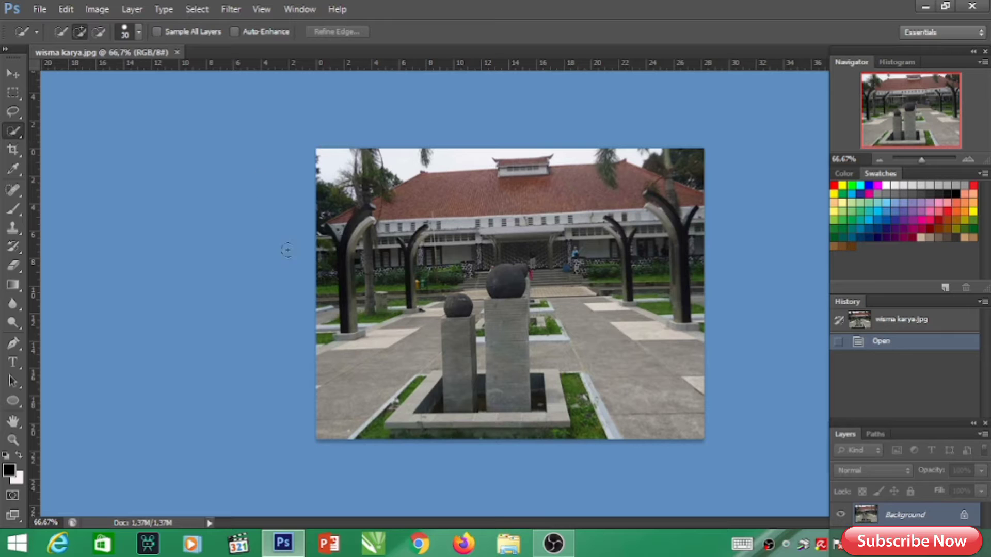
click(16, 73)
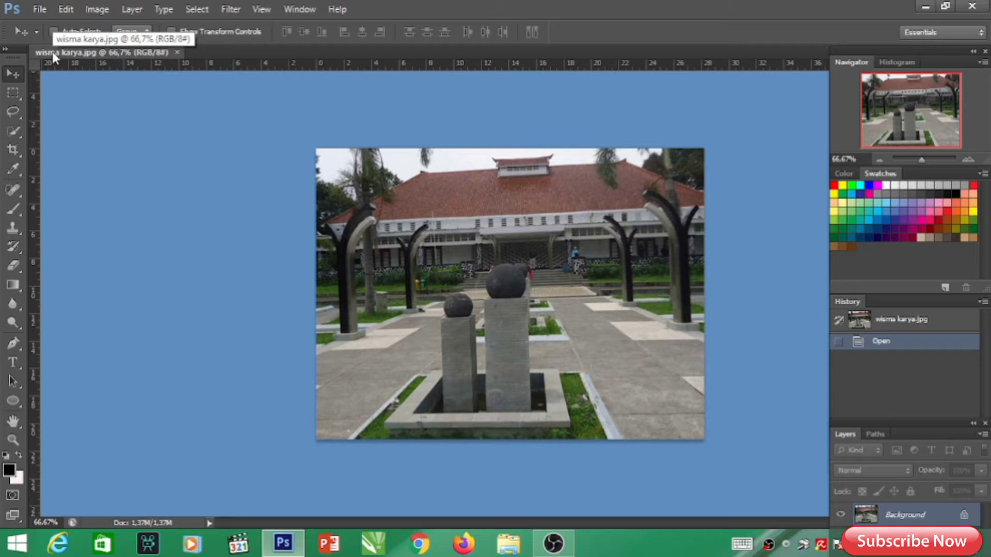
drag(51, 51, 144, 102)
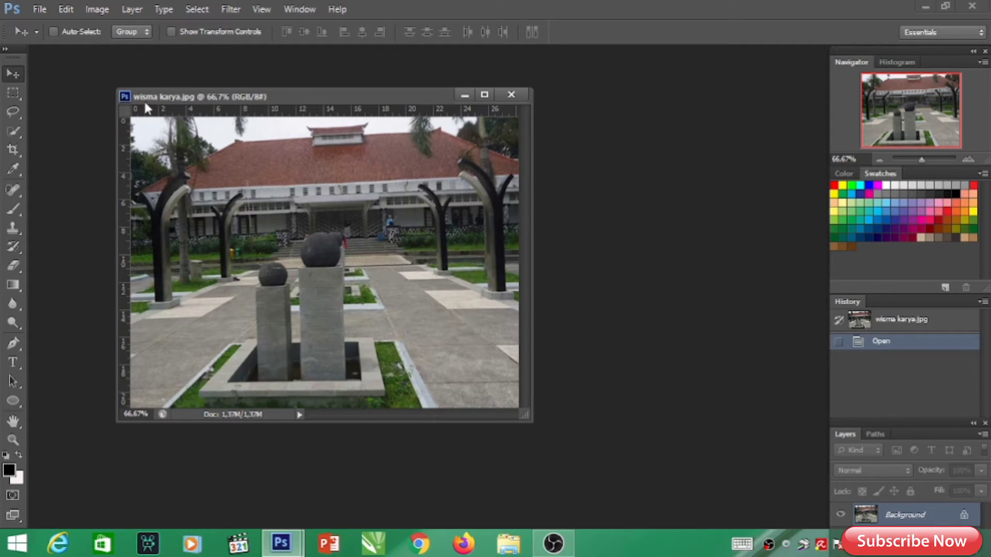
drag(140, 100, 53, 51)
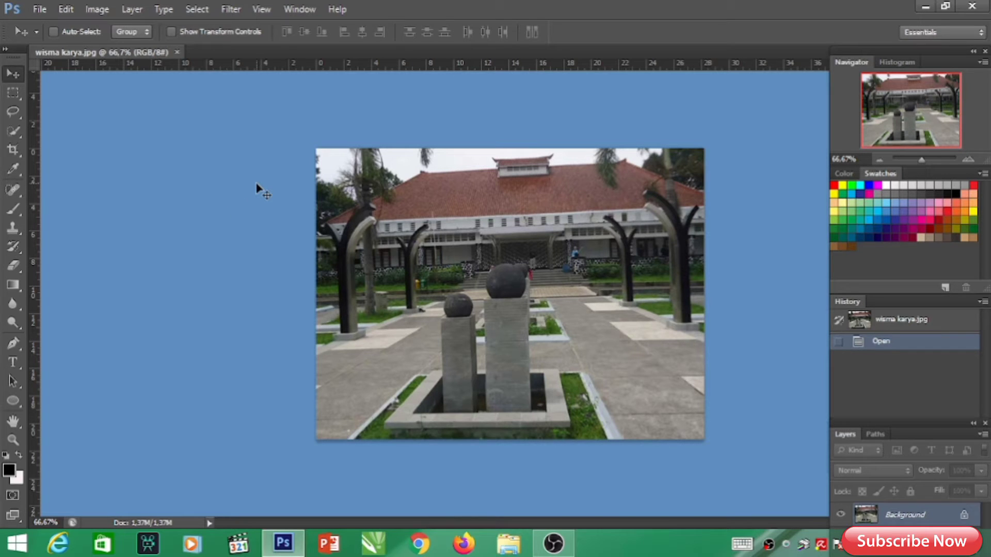
- Open the UNSUB image from the BAHAN EDITING folder as a second document
click(40, 8)
click(46, 37)
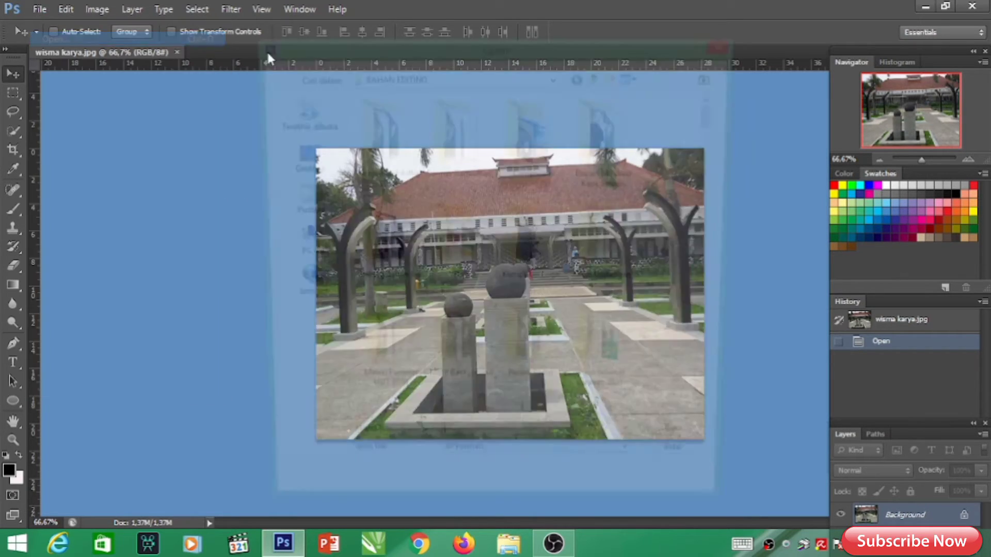
drag(717, 111, 714, 410)
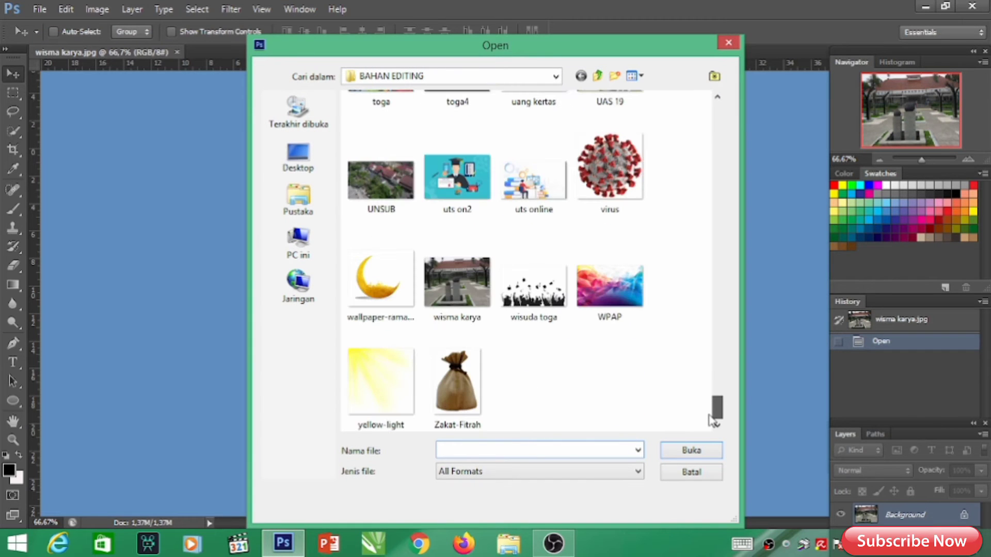
click(394, 180)
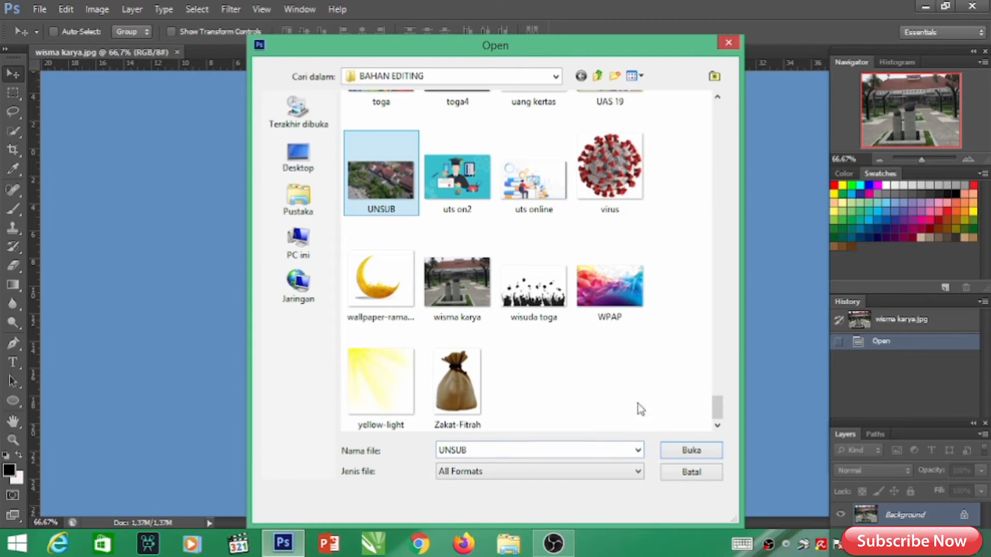
click(691, 450)
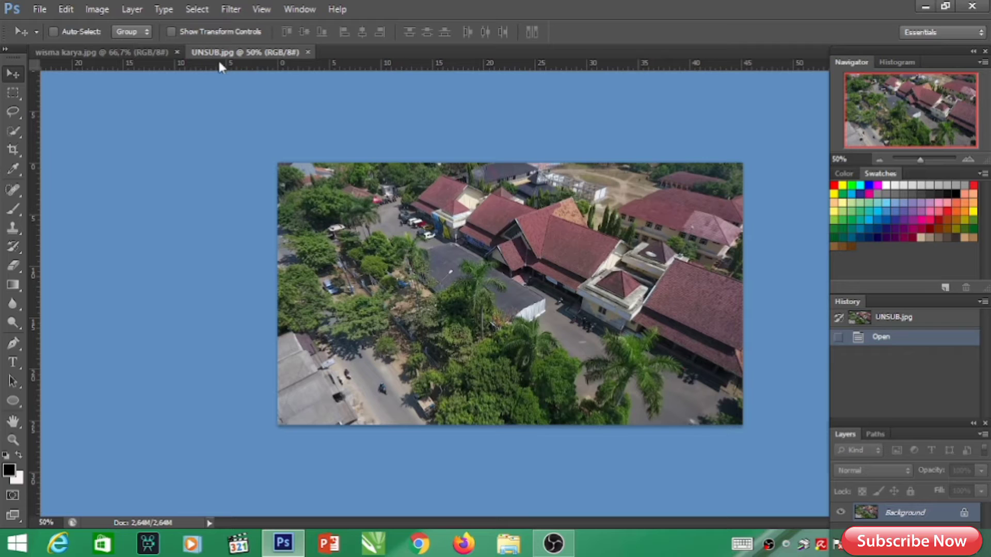
- Switch between the wisma karya and UNSUB images, and float the UNSUB window before docking it back
click(140, 53)
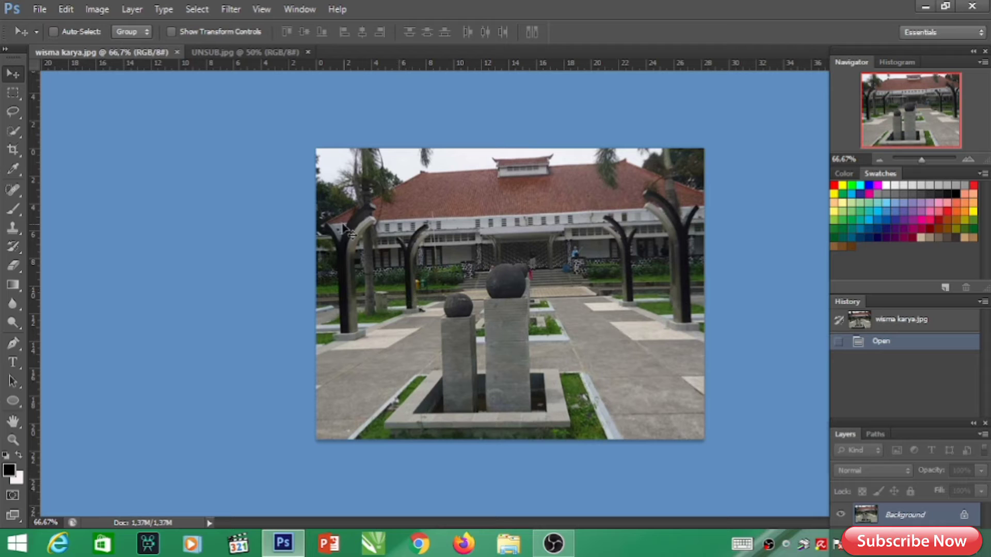
click(212, 52)
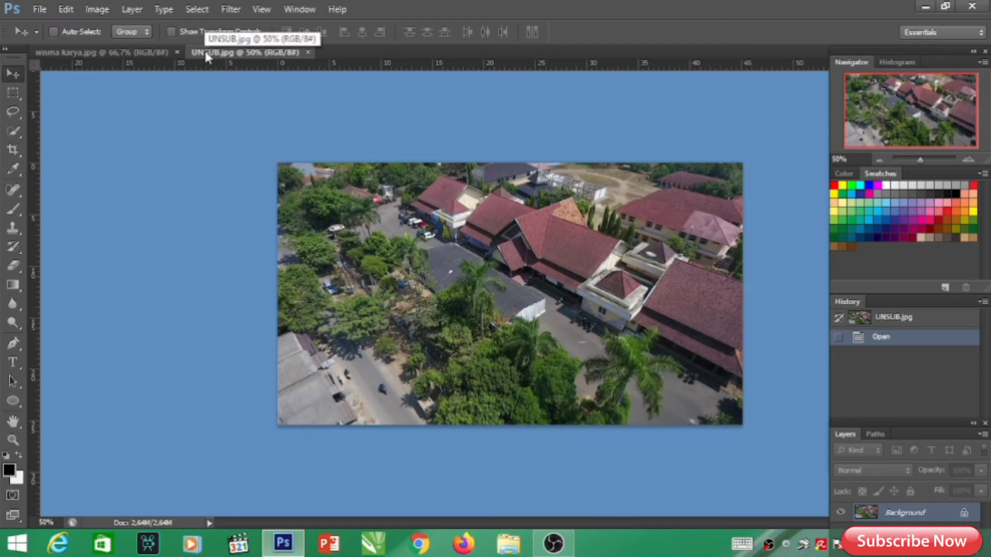
drag(204, 52, 204, 102)
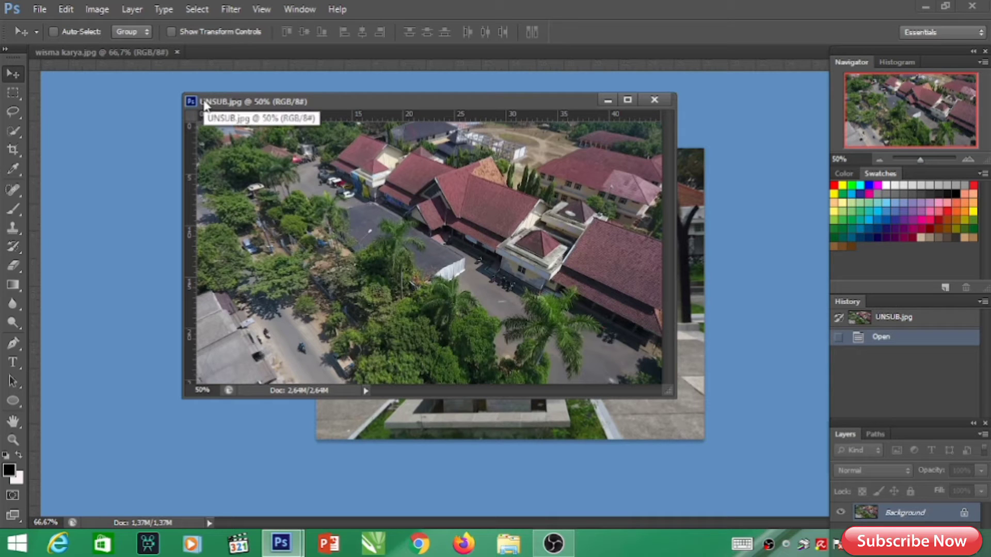
drag(204, 103, 202, 54)
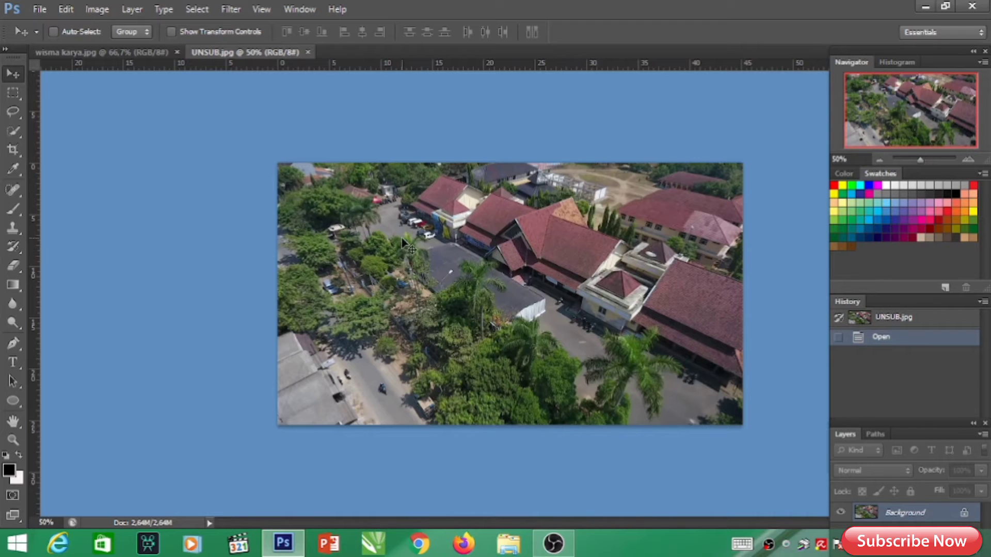
drag(437, 222, 438, 281)
click(485, 218)
- Open the uts on2 image from the BAHAN EDITING folder as a third document
click(37, 8)
click(66, 41)
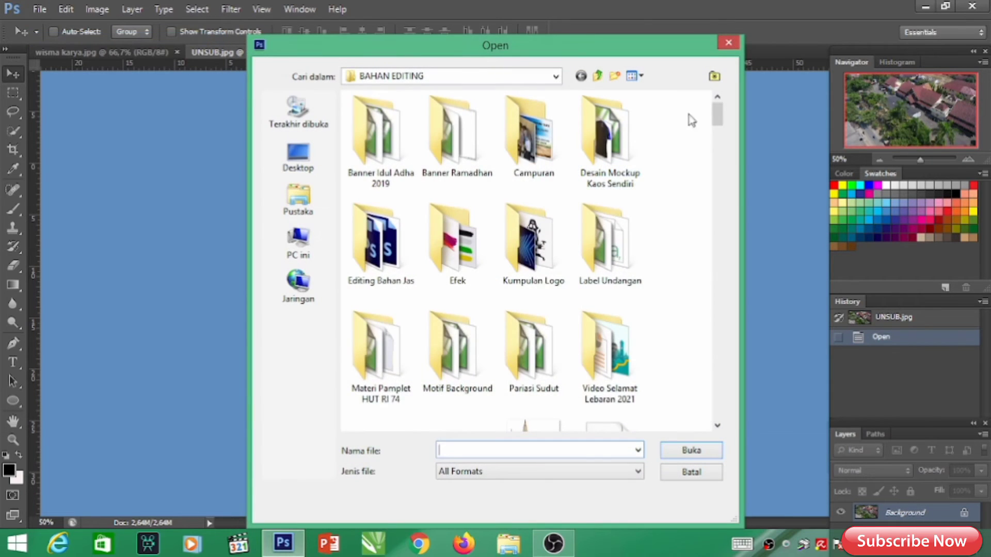
drag(714, 107, 710, 428)
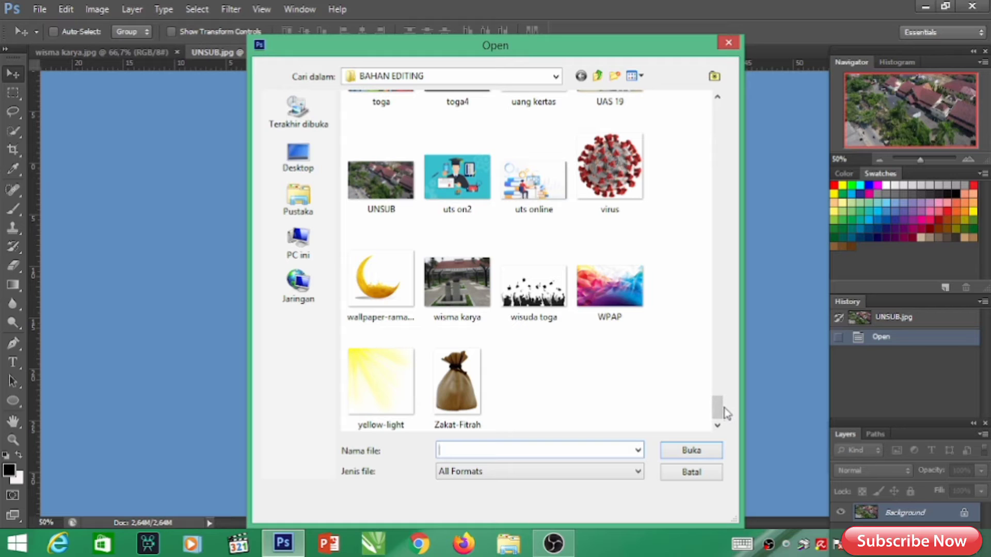
click(457, 178)
click(689, 457)
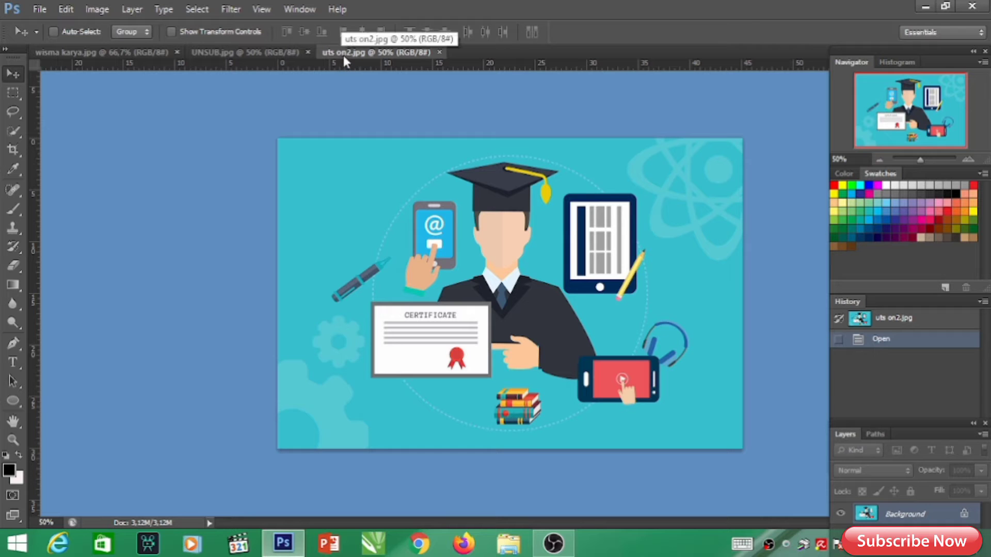
- Look through the three open images, wisma karya, UNSUB and uts on2, by switching between their documents
click(130, 52)
click(240, 53)
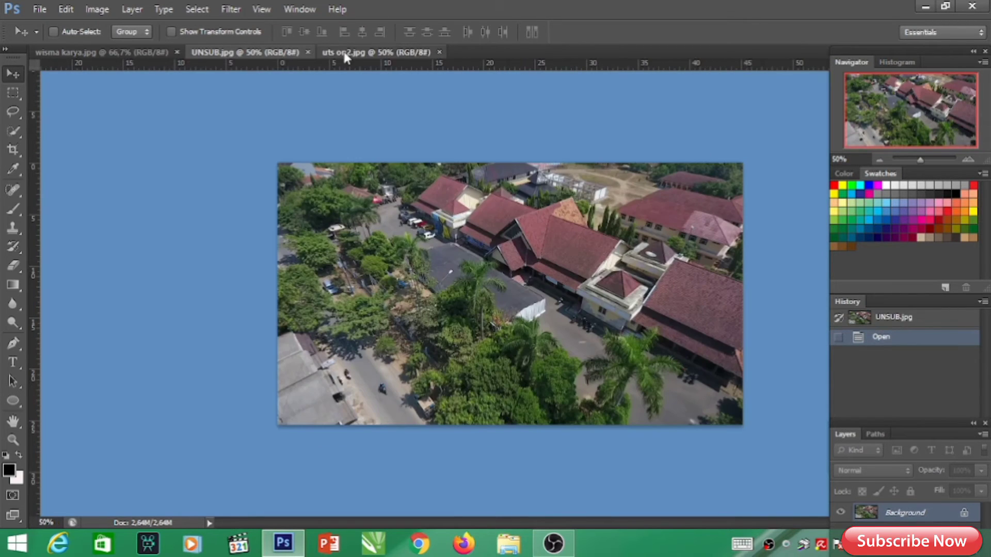
click(345, 54)
click(159, 53)
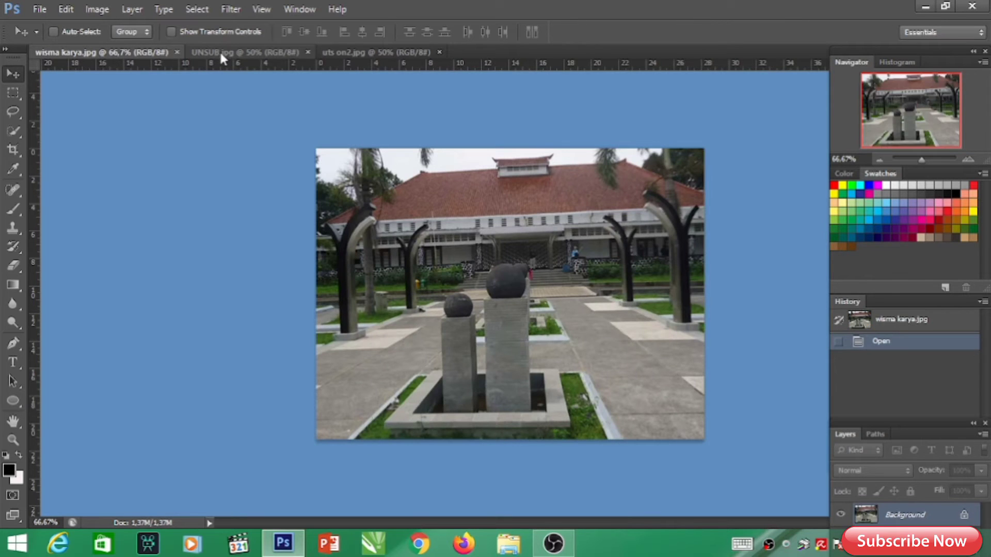
click(223, 54)
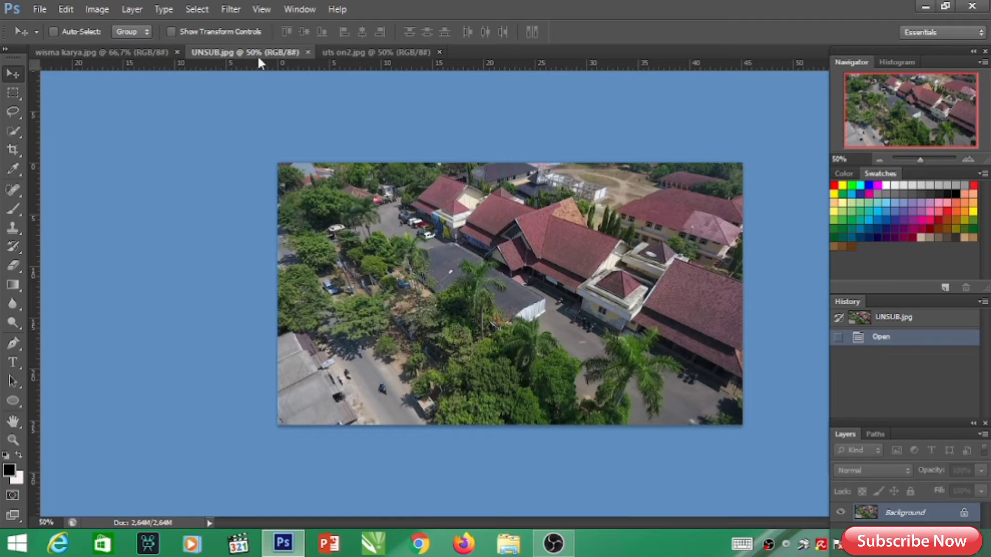
click(341, 52)
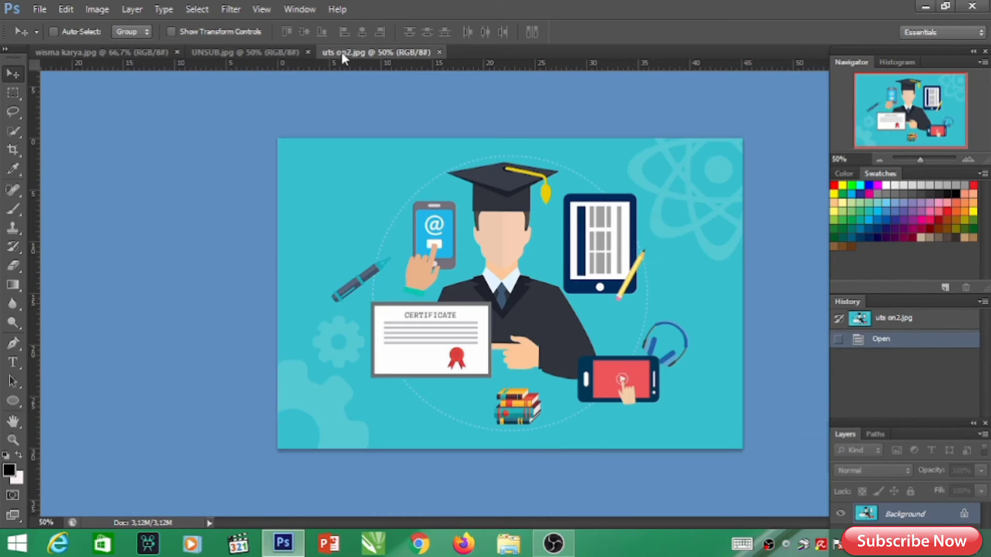
click(240, 48)
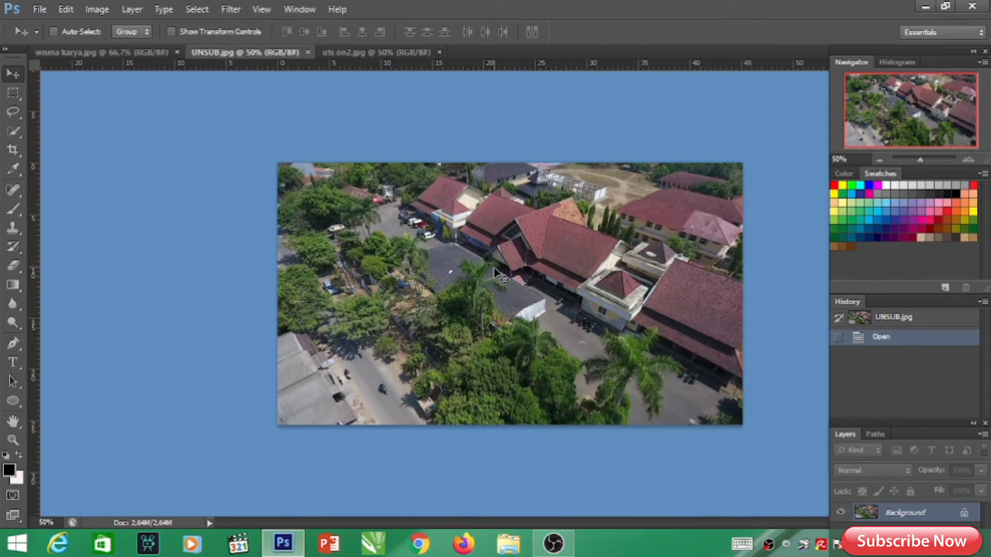
- Copy the wisma karya picture into the UNSUB document as a new layer placed near the middle of the canvas
click(137, 50)
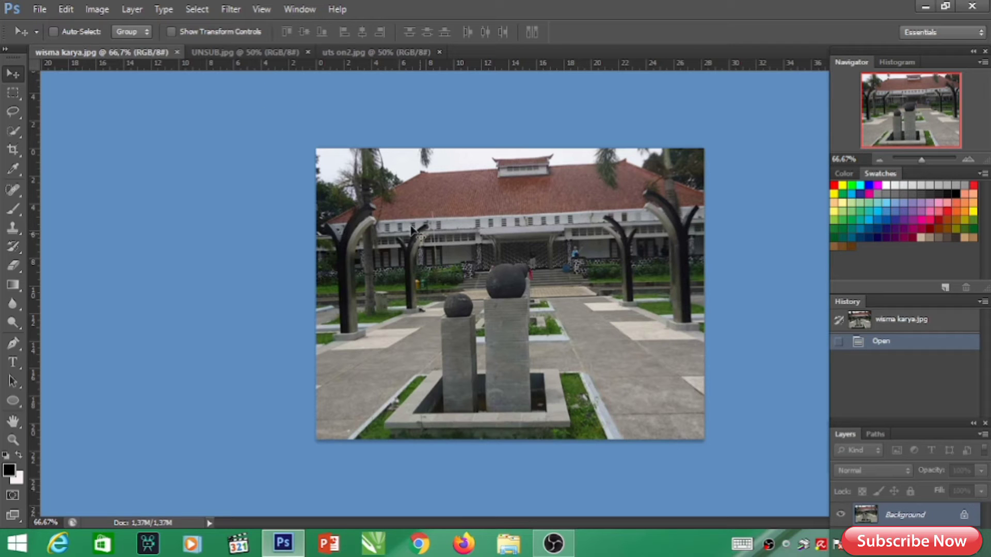
click(252, 52)
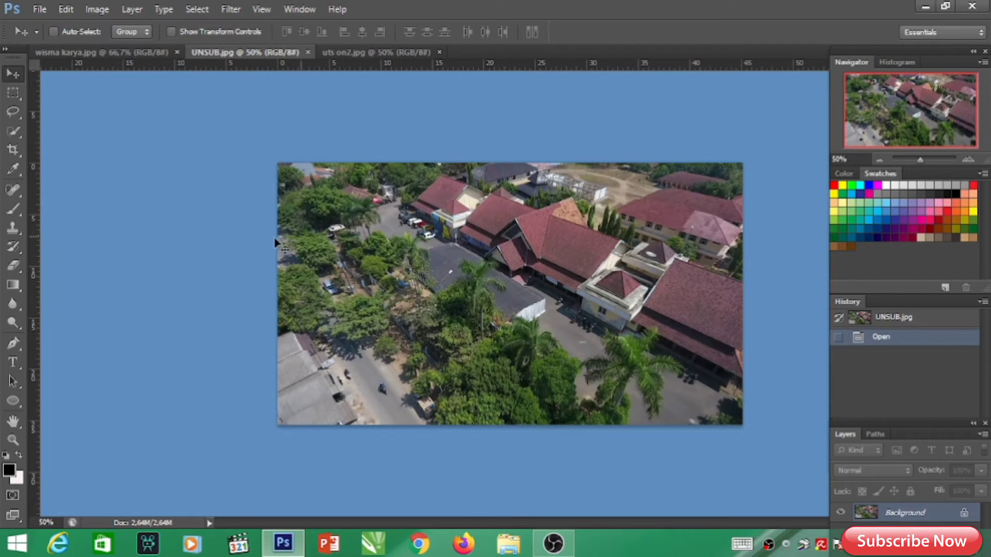
click(149, 52)
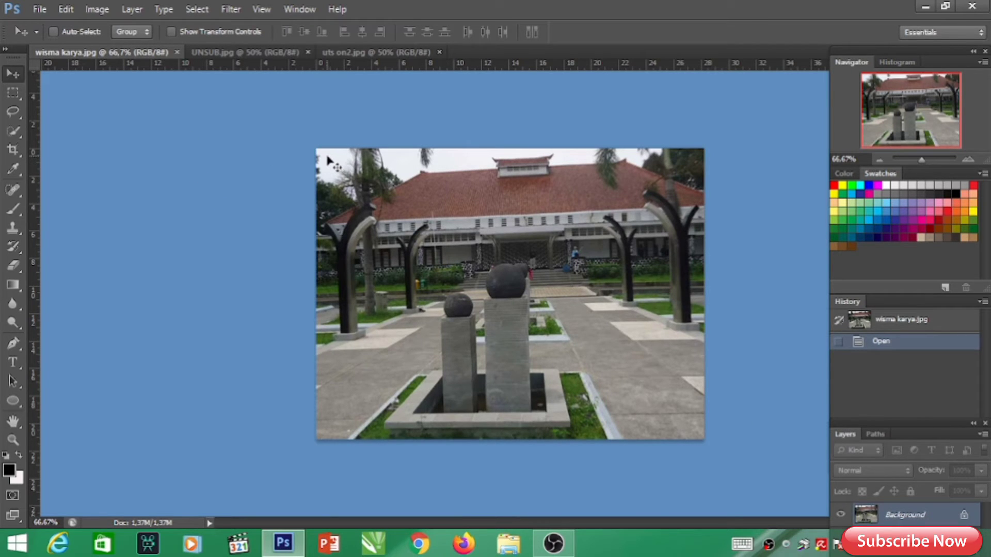
drag(329, 161, 419, 233)
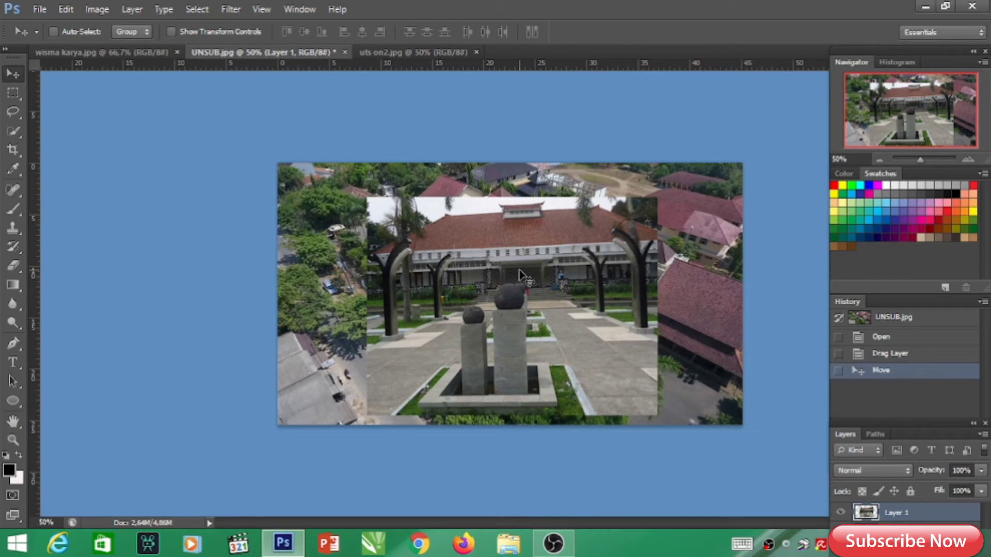
- Examine the wisma karya layer over the UNSUB photo at several magnifications, ending at about 45%
key(alt)
scroll(519, 273, up, 3)
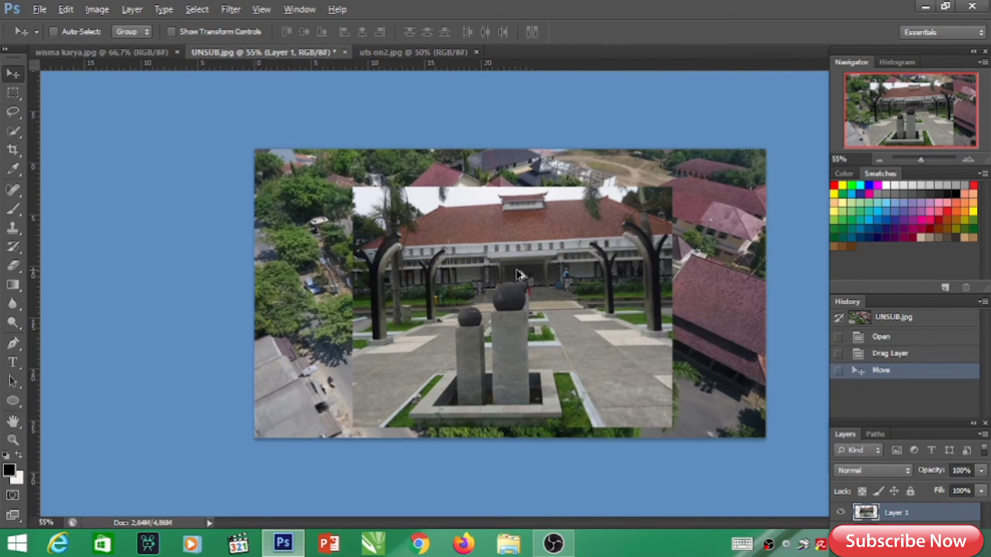
scroll(519, 274, down, 2)
scroll(519, 276, up, 1)
scroll(519, 276, down, 2)
scroll(518, 276, up, 1)
scroll(518, 276, down, 1)
scroll(519, 276, up, 2)
scroll(519, 276, down, 3)
scroll(518, 277, up, 1)
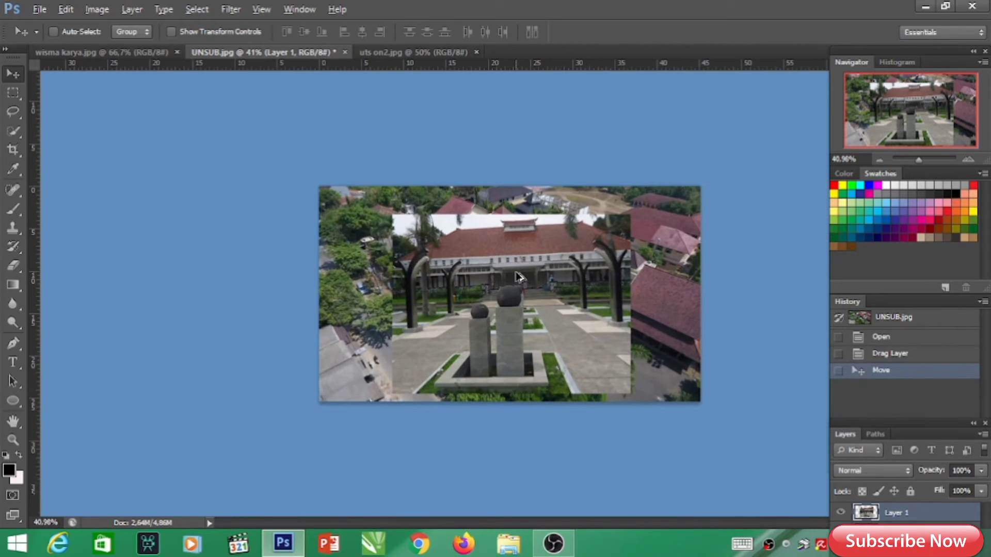
scroll(519, 276, up, 1)
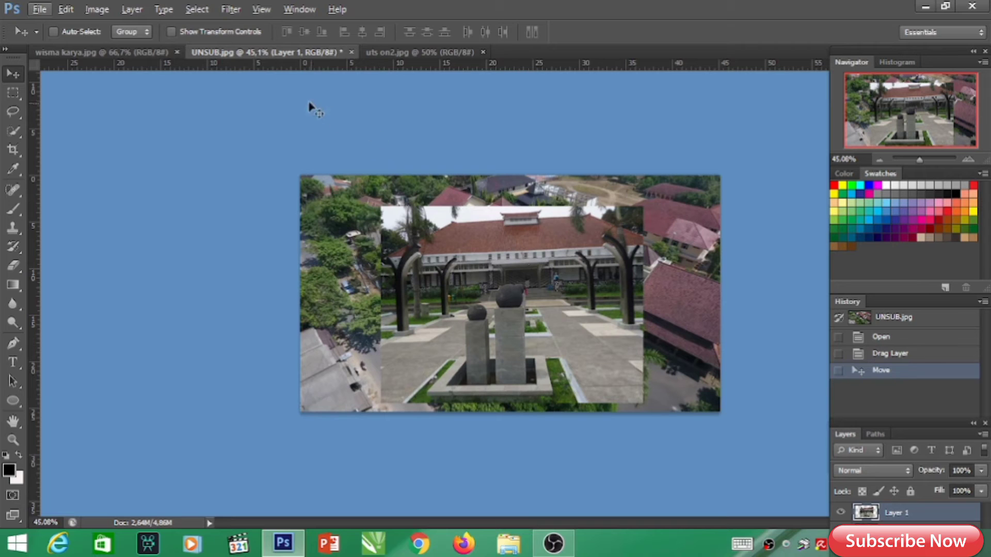
- Inspect the wisma karya image up close and at reduced size, ending at about 73% magnification
click(137, 52)
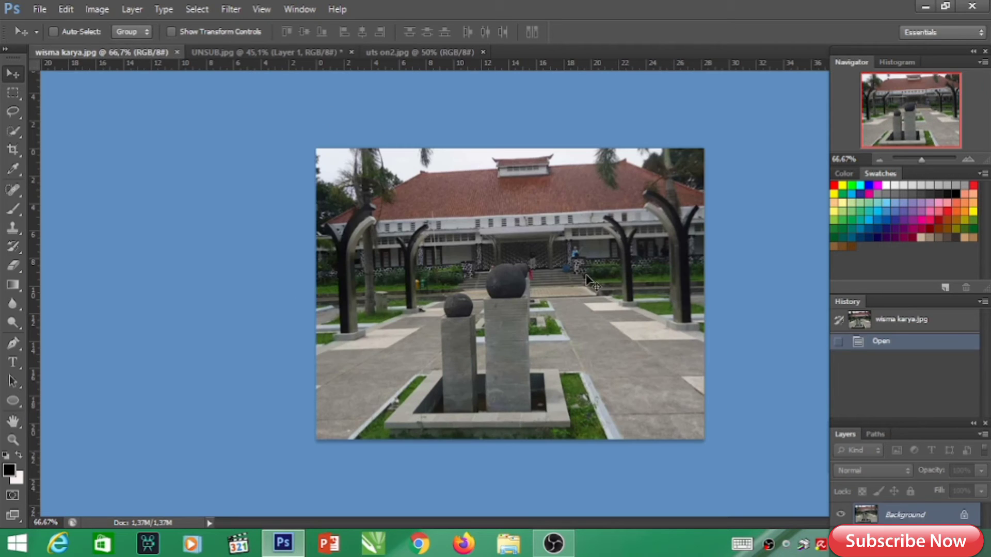
key(alt)
scroll(525, 279, up, 5)
scroll(534, 279, down, 1)
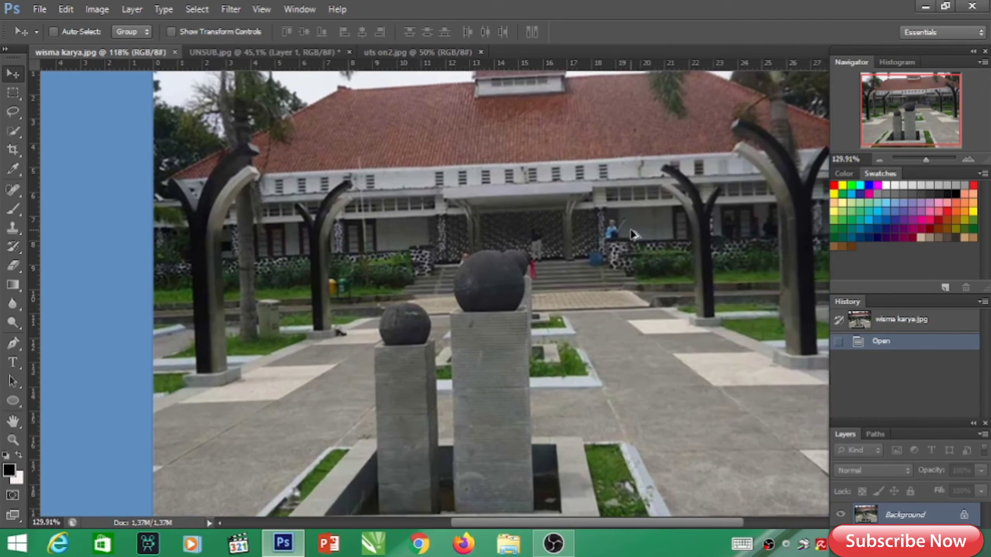
scroll(536, 258, up, 2)
scroll(544, 237, down, 3)
scroll(550, 221, down, 2)
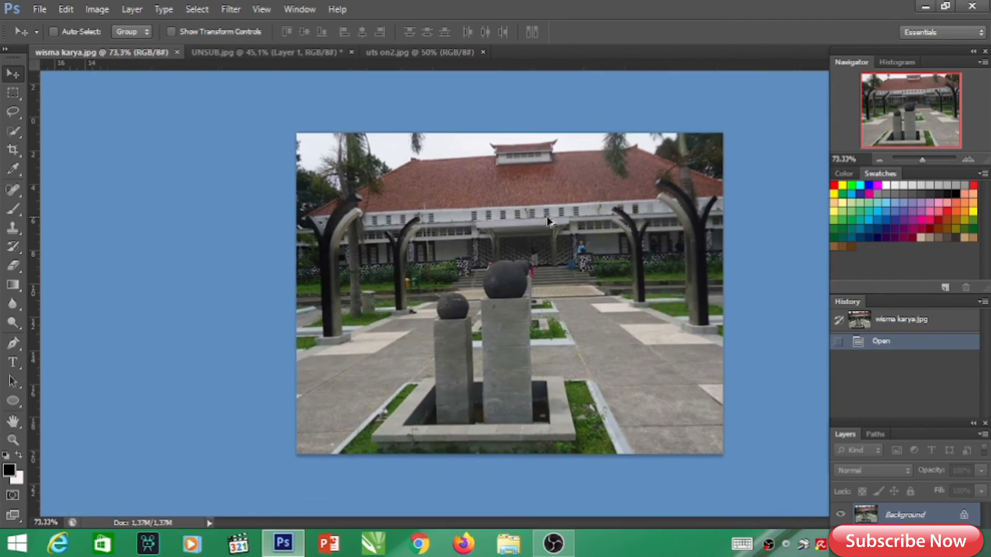
scroll(676, 251, down, 1)
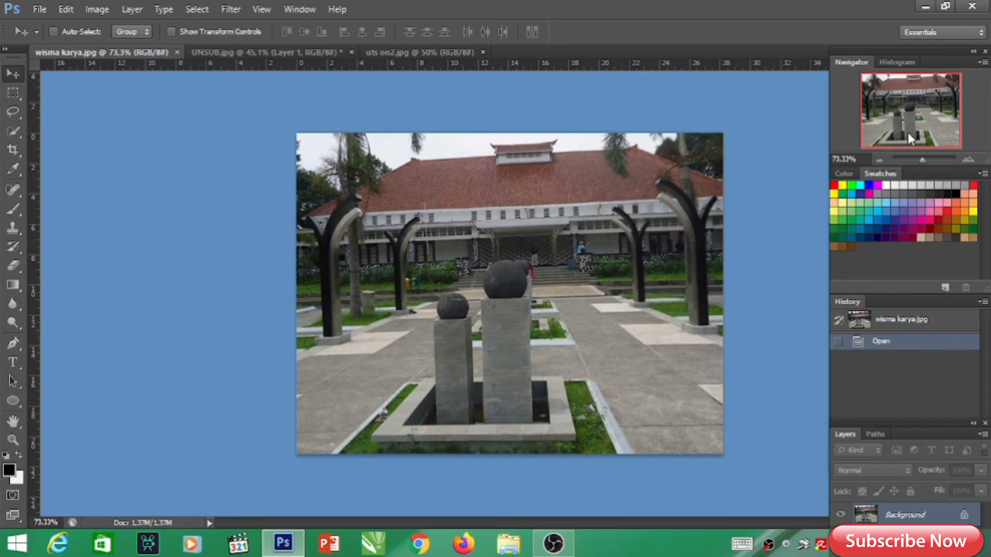
- View the wisma karya image at about 182%, about 25% and finally about 142% magnification
click(929, 160)
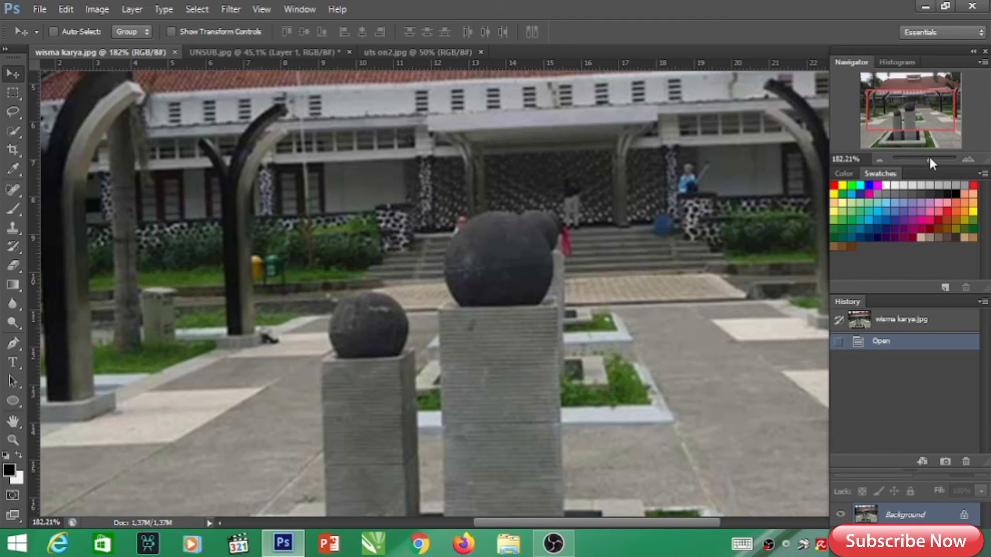
drag(927, 162, 921, 162)
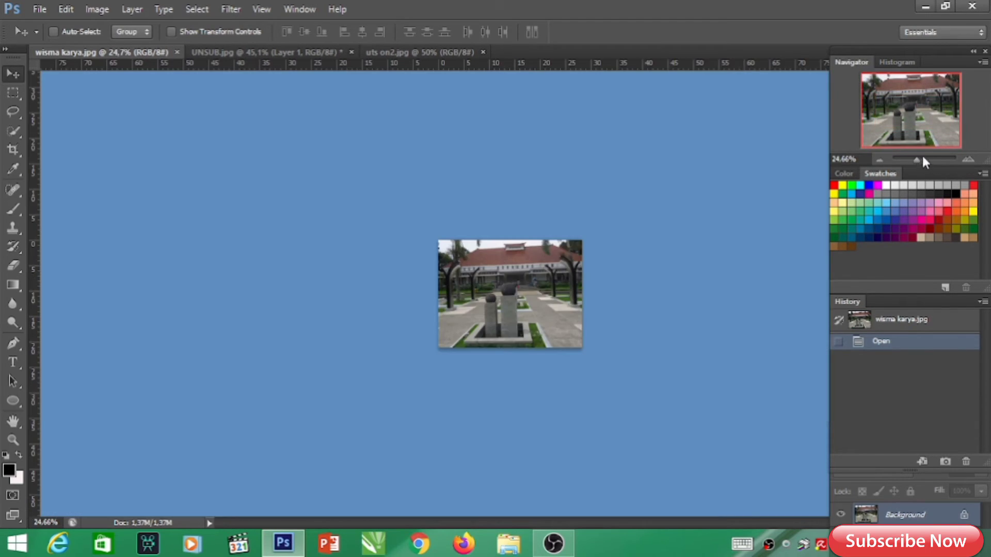
click(928, 159)
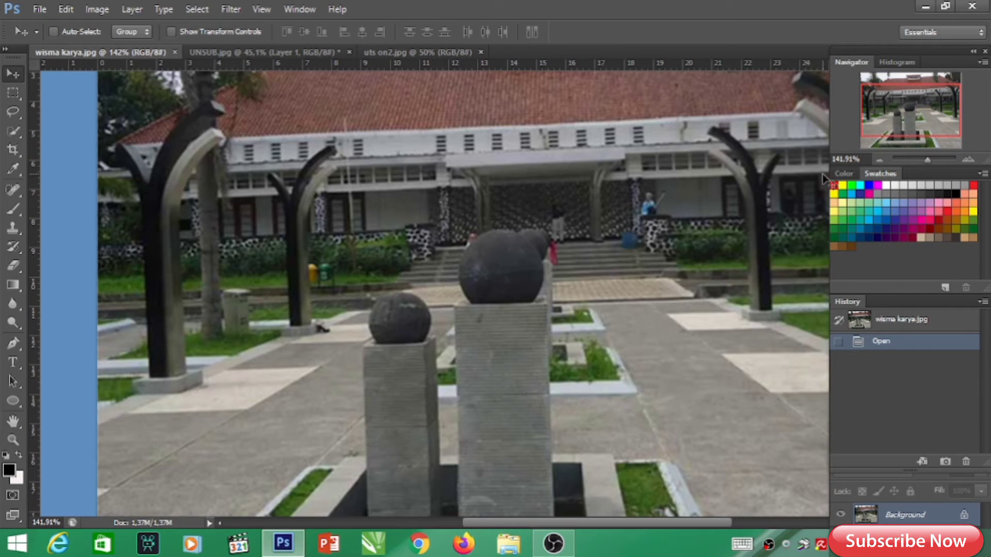
scroll(650, 197, down, 2)
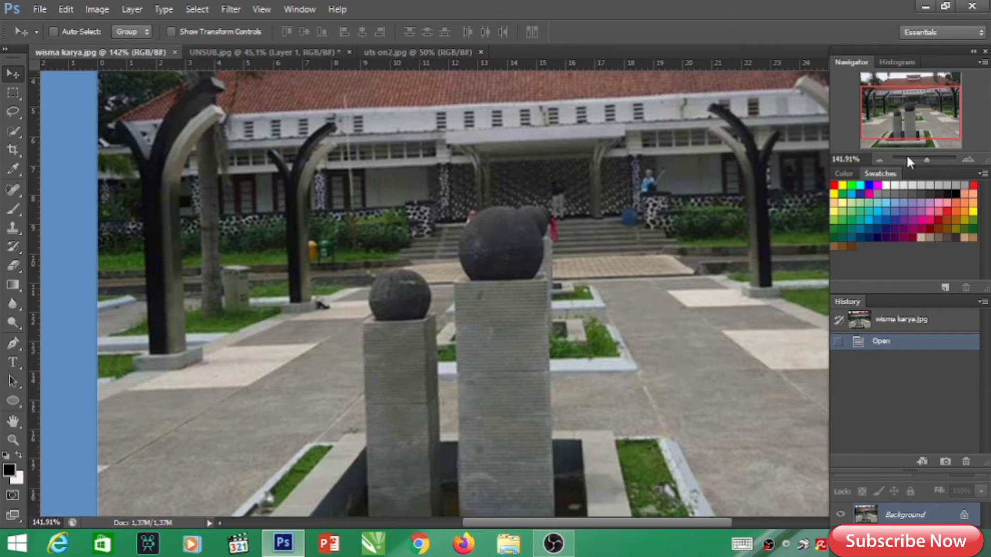
- View the wisma karya image at magnifications from about 7% to about 174%, ending at about 89%
click(908, 160)
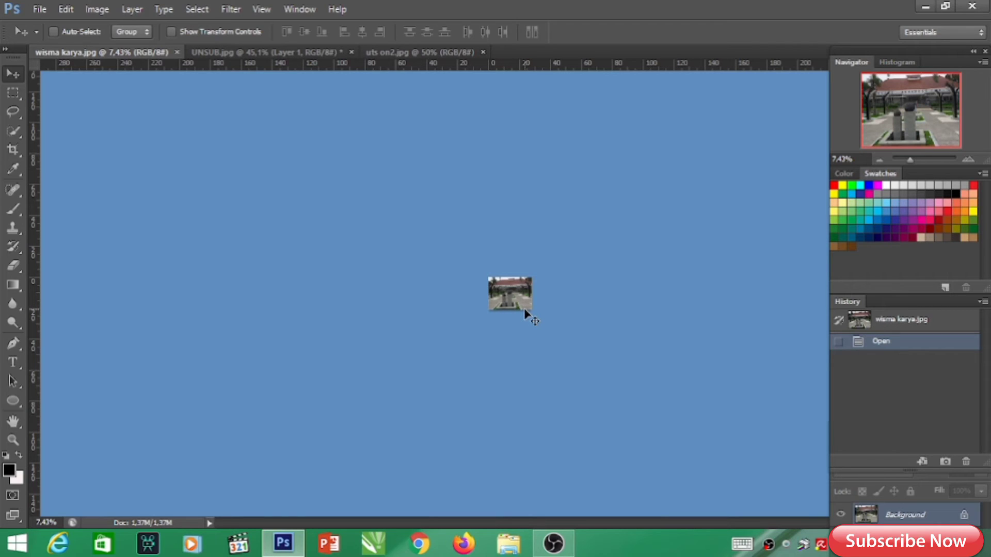
key(alt)
scroll(524, 310, up, 5)
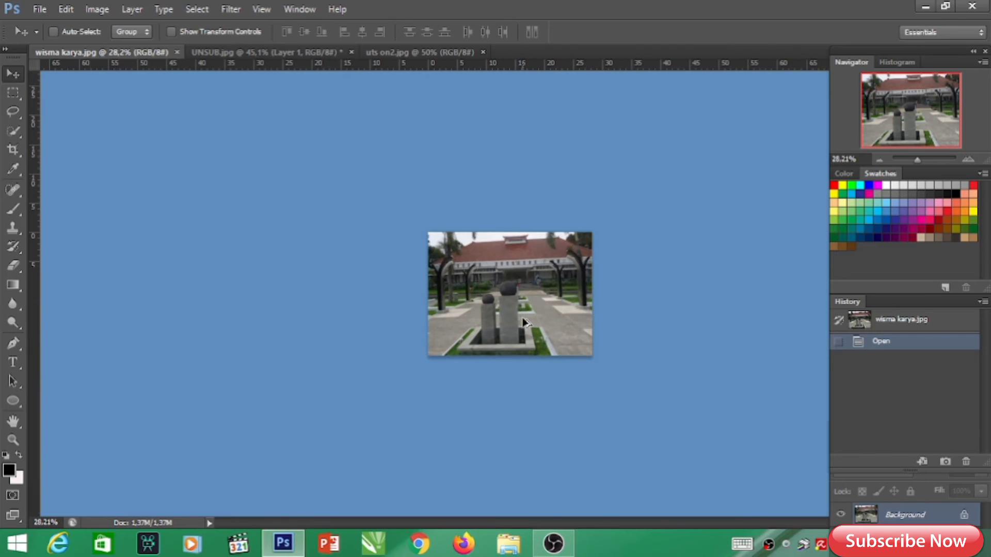
scroll(524, 341, up, 4)
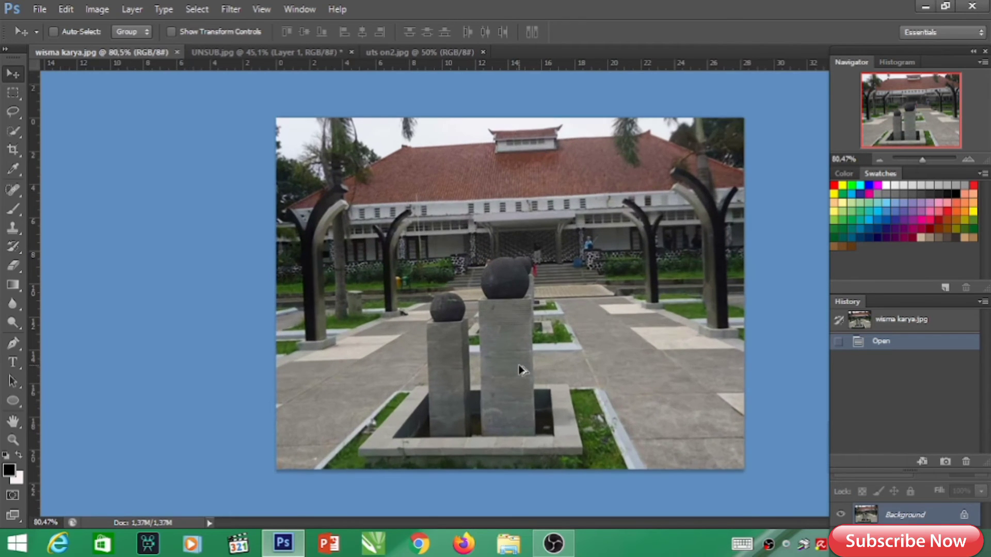
scroll(508, 402, up, 2)
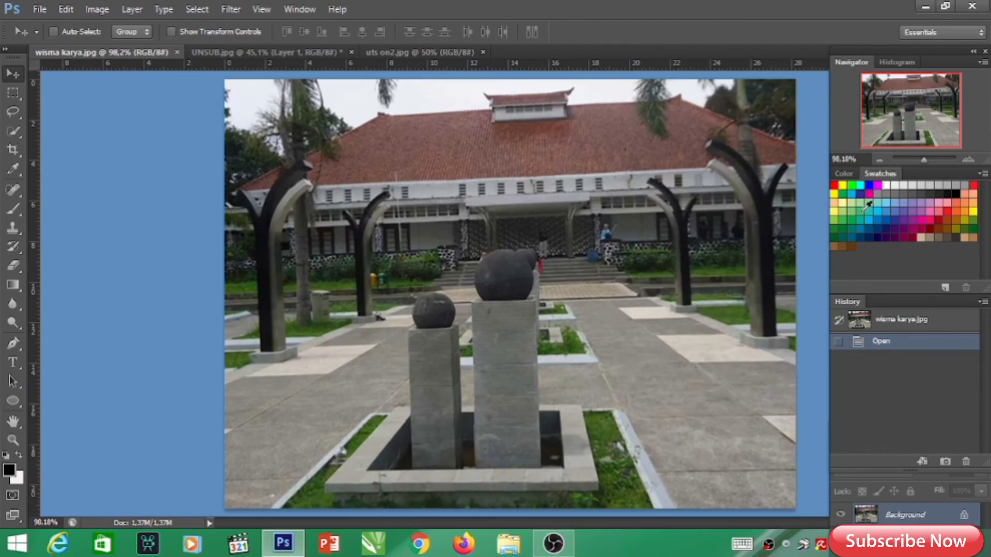
scroll(918, 137, up, 1)
scroll(917, 134, down, 2)
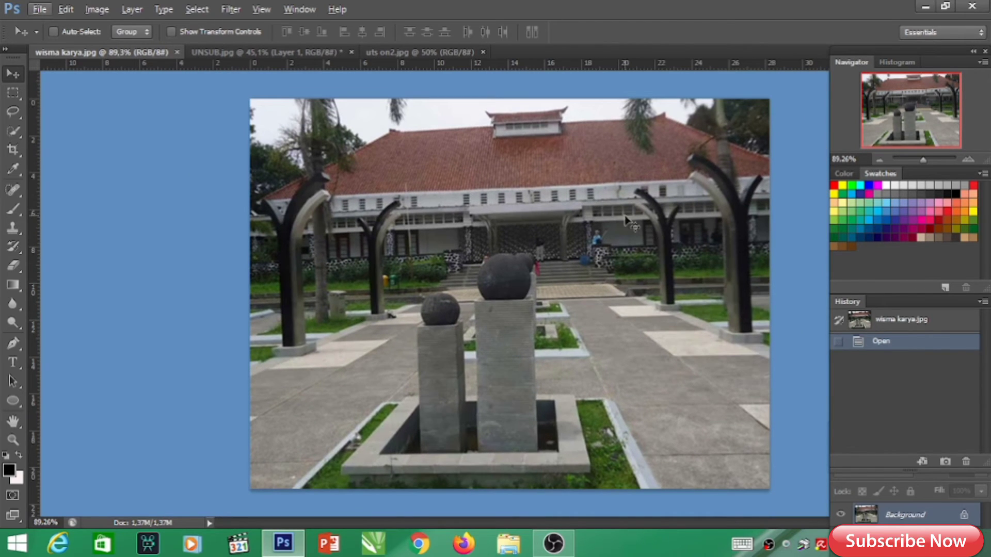
scroll(511, 109, up, 4)
scroll(510, 108, up, 3)
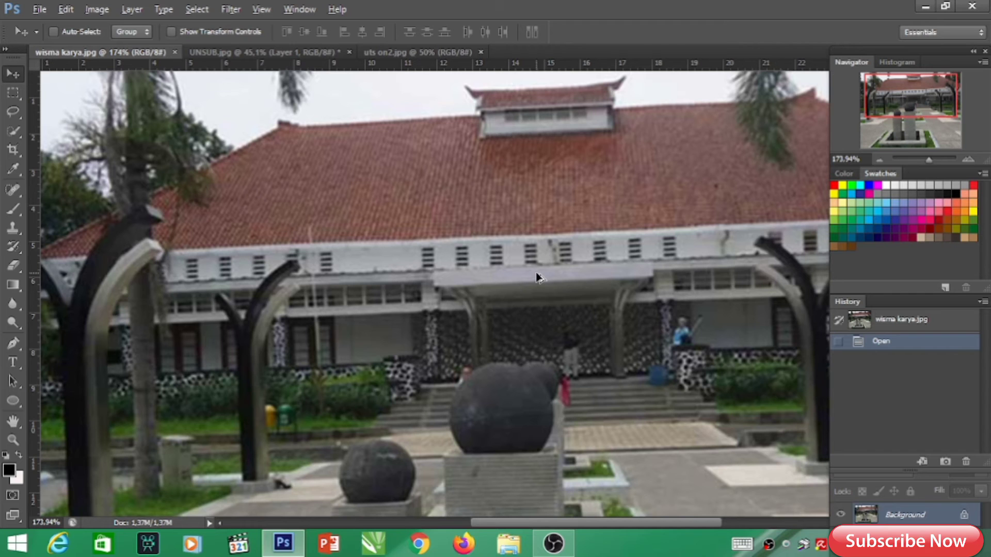
scroll(536, 273, down, 4)
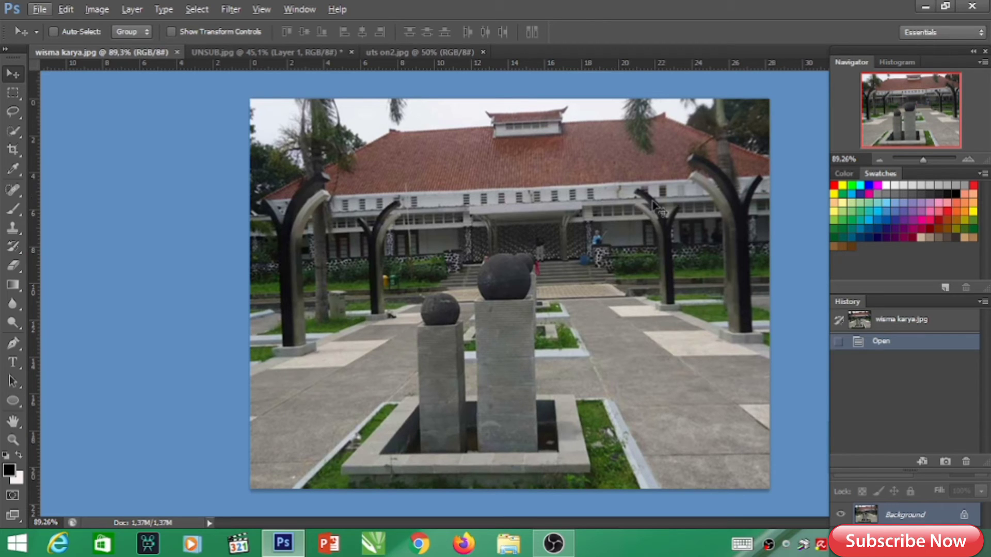
- Show the RGB color sliders in place of the swatches
click(843, 174)
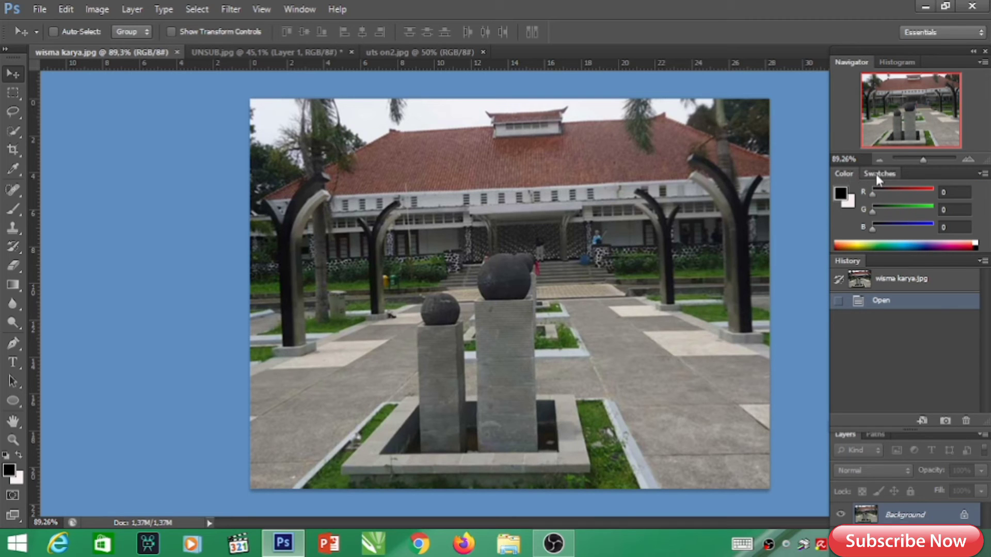
click(875, 174)
click(847, 175)
- Bring up the UNSUB document, float the History panel over the empty canvas area and resize it slightly
click(236, 52)
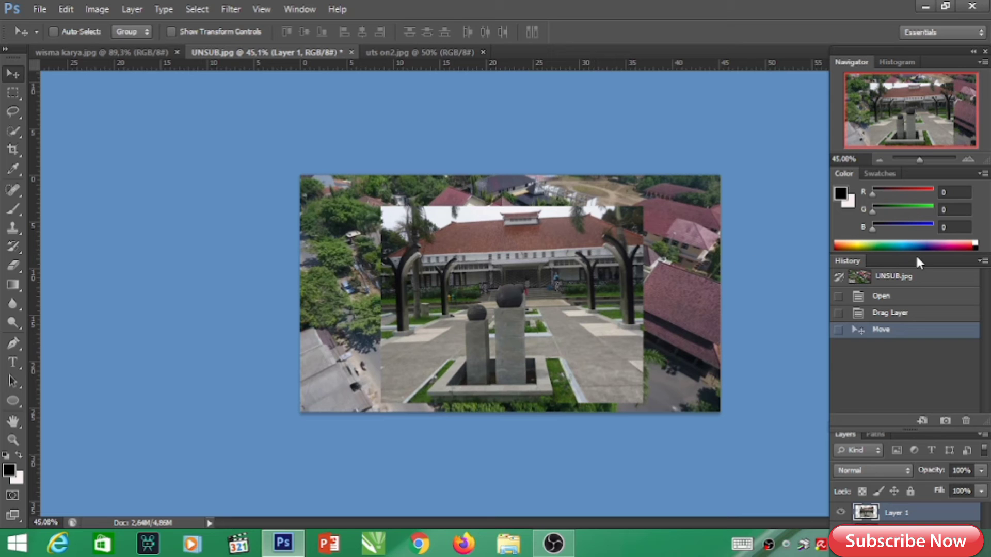
drag(915, 257, 188, 132)
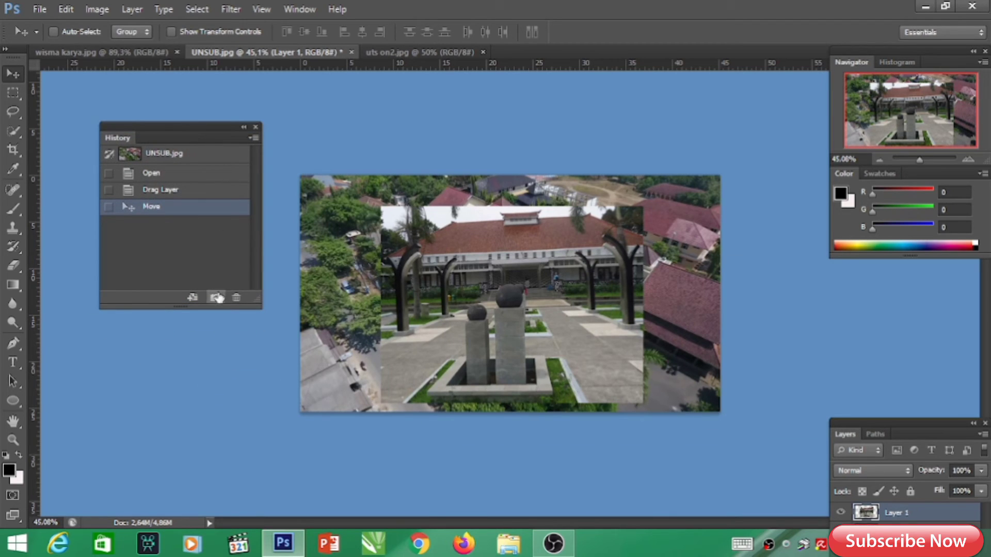
mouse_move(255, 310)
mouse_down()
mouse_move(253, 402)
mouse_move(266, 298)
mouse_up()
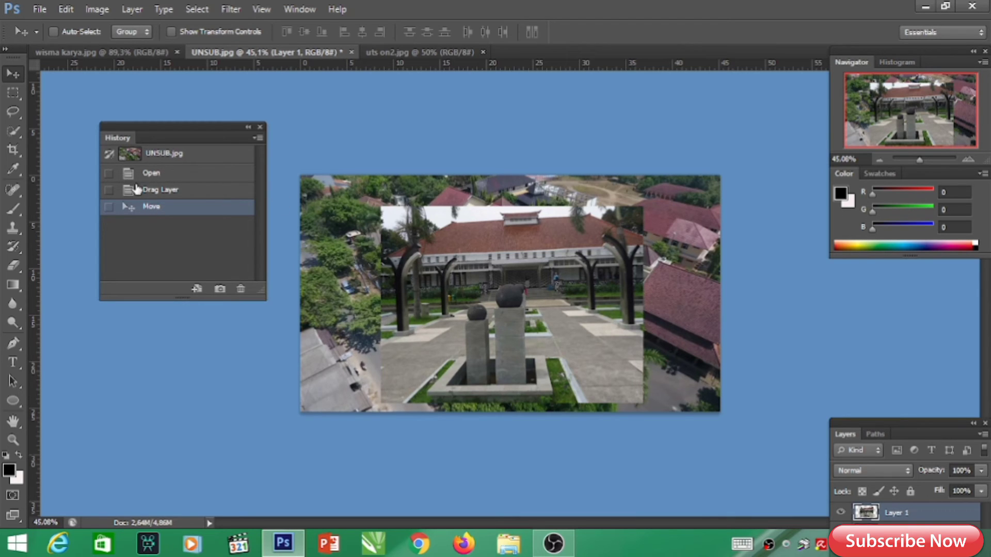
- Step the UNSUB document through its Open, Drag Layer and Move history states, ending on Move
click(149, 178)
click(147, 193)
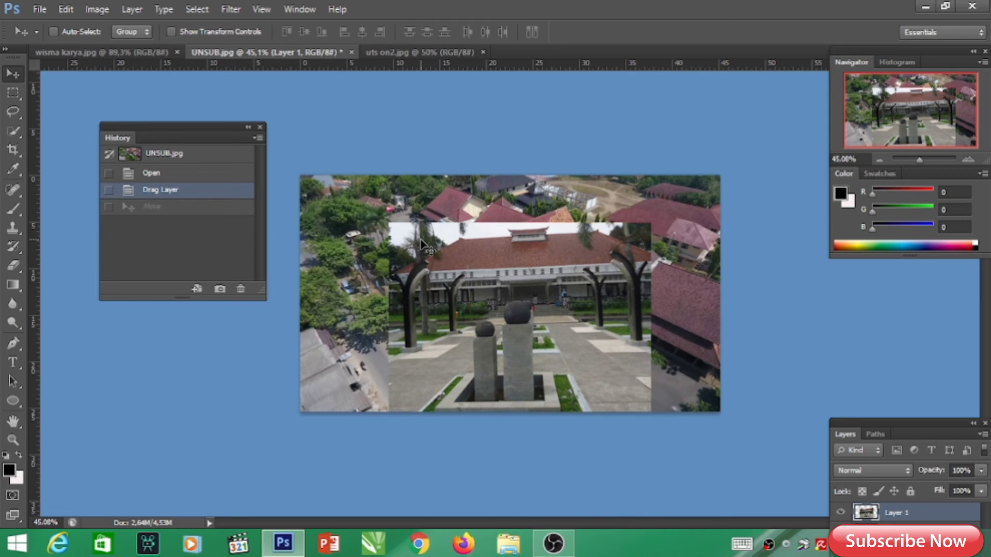
click(165, 209)
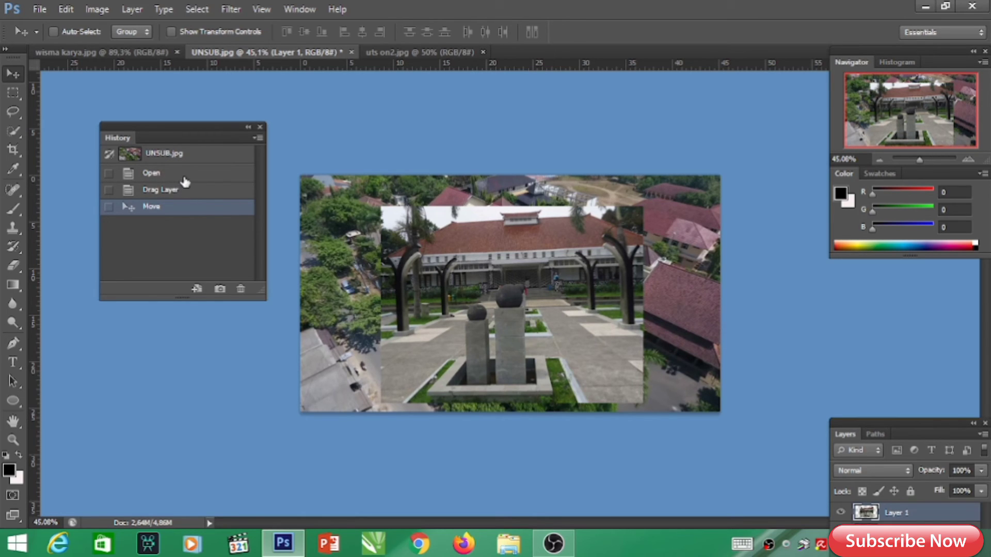
- Erase the upper-left part of the wisma karya layer and revert to the Move history state
click(13, 265)
mouse_move(452, 279)
mouse_down()
mouse_move(413, 280)
mouse_move(487, 296)
mouse_move(500, 271)
mouse_move(443, 259)
mouse_move(460, 298)
mouse_move(391, 270)
mouse_move(418, 244)
mouse_move(416, 216)
mouse_move(436, 210)
mouse_move(359, 219)
mouse_move(350, 212)
mouse_move(372, 265)
mouse_move(410, 291)
mouse_move(486, 246)
mouse_move(491, 219)
mouse_move(449, 235)
mouse_up()
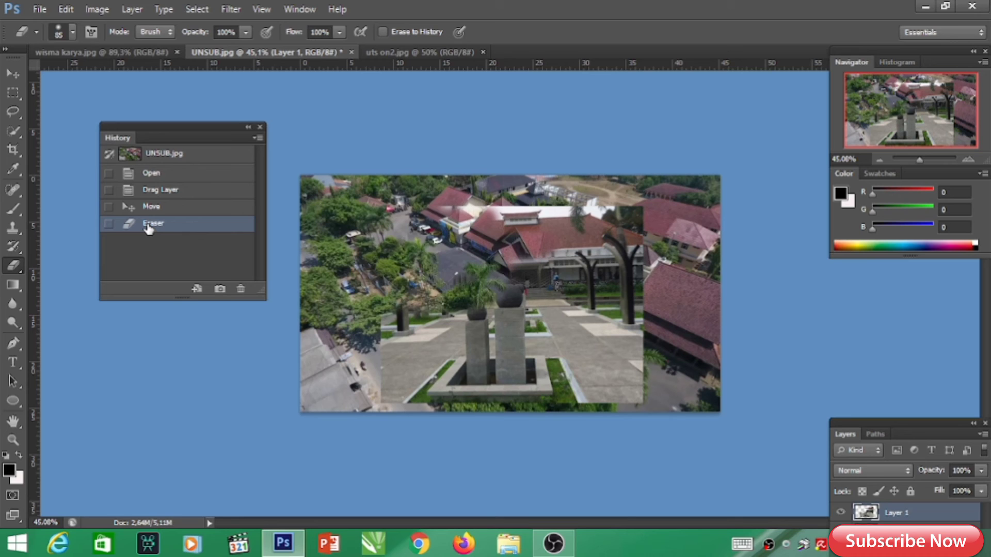
click(151, 207)
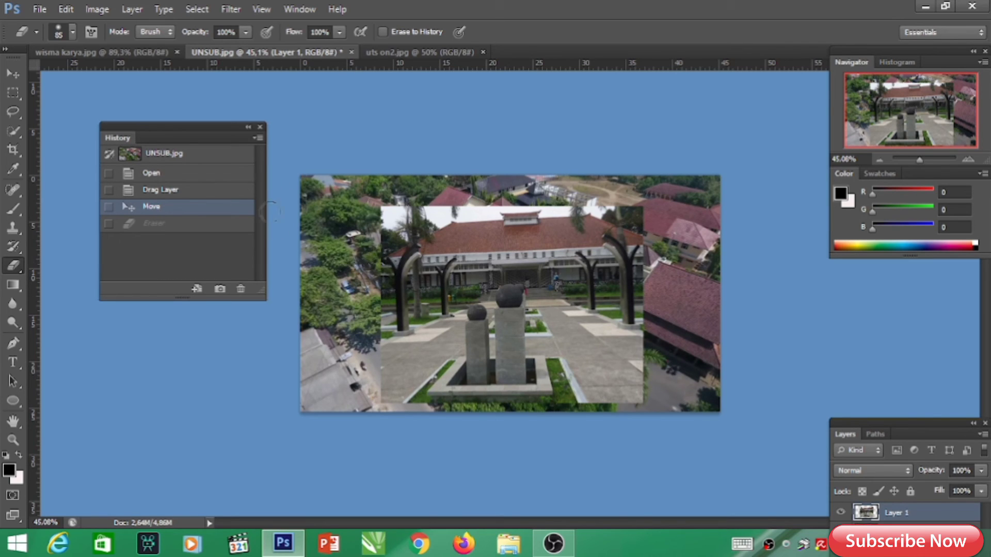
- Activate the Move tool and dock the floating History panel back beneath the Color panel
click(10, 73)
drag(159, 129, 877, 257)
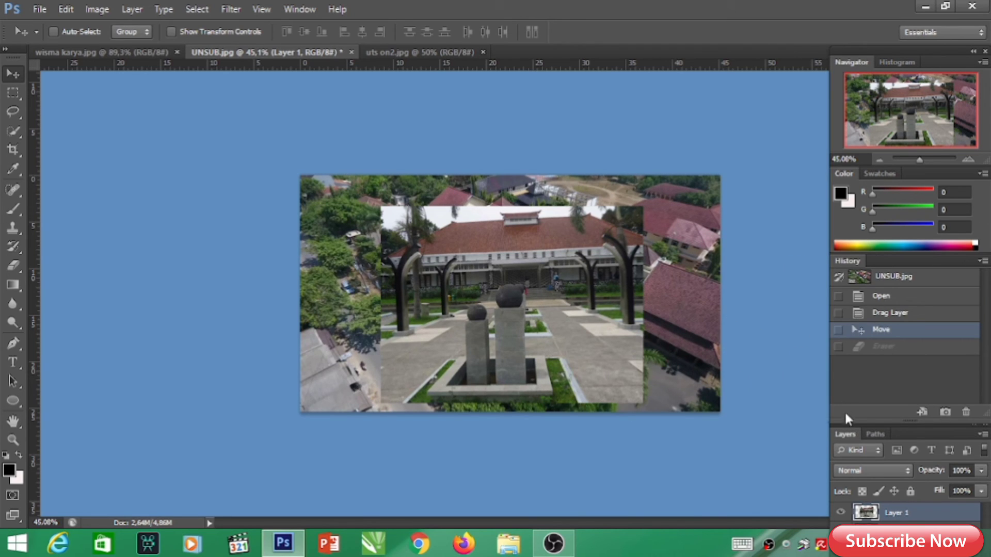
- Remove the Color panel group and move the Layers panel up directly beneath History to show the full layer list
click(982, 435)
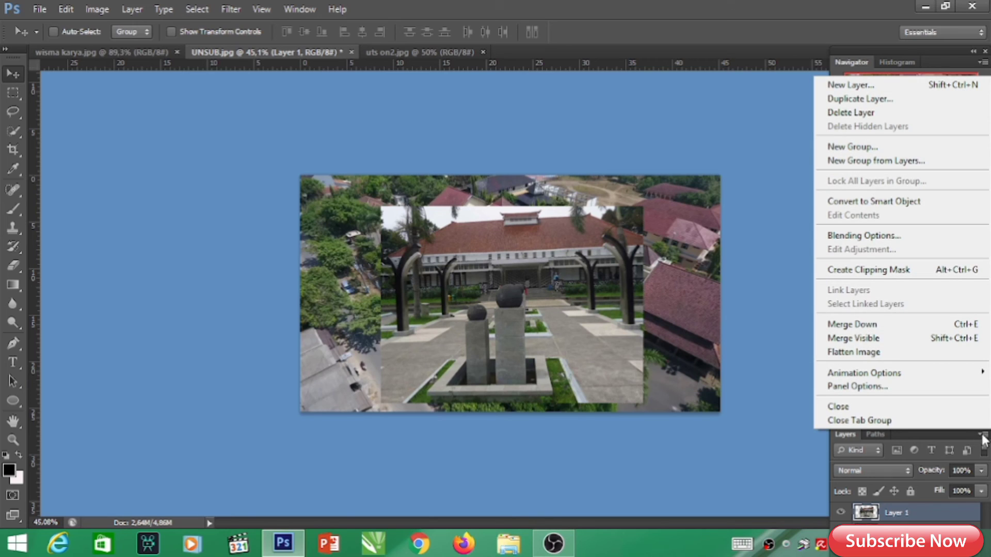
click(705, 377)
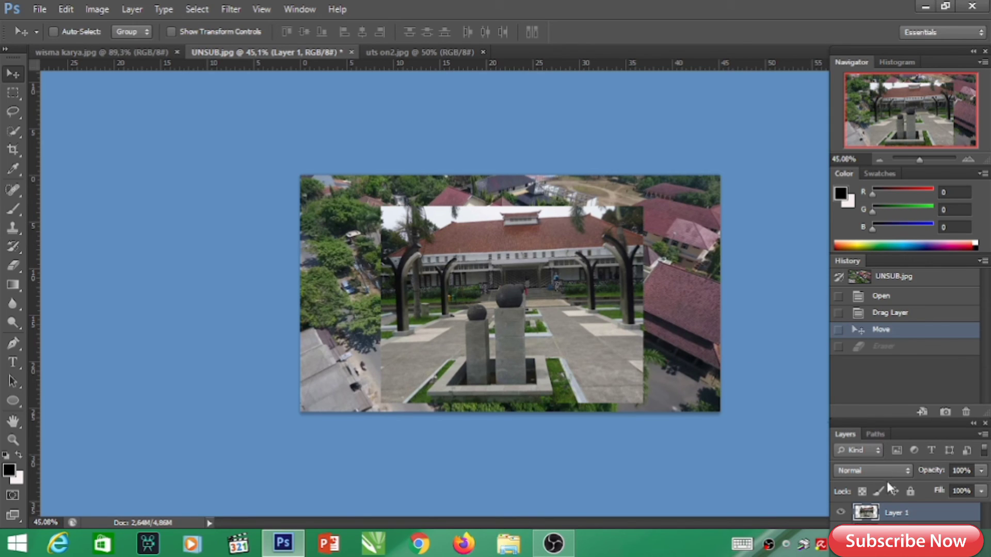
drag(937, 63, 935, 40)
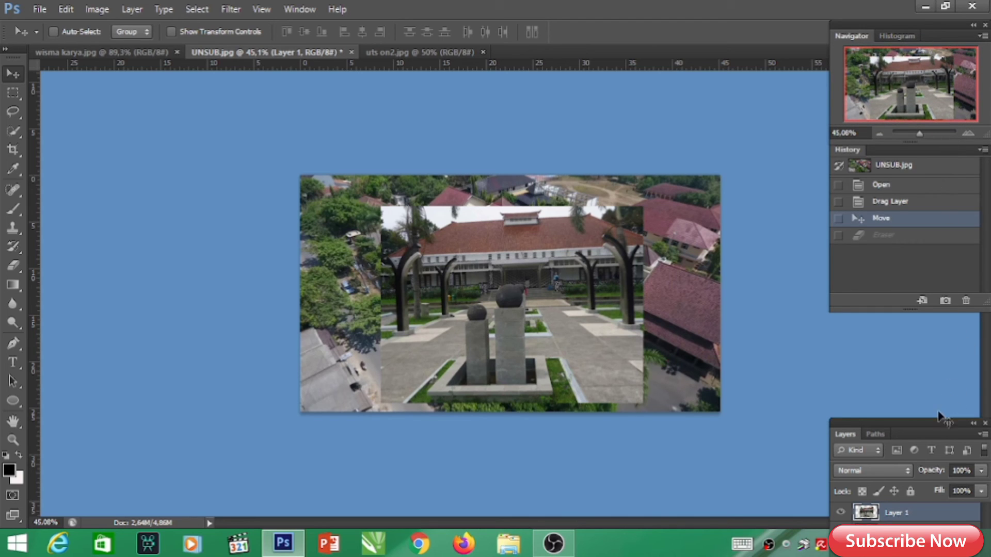
drag(932, 419, 937, 326)
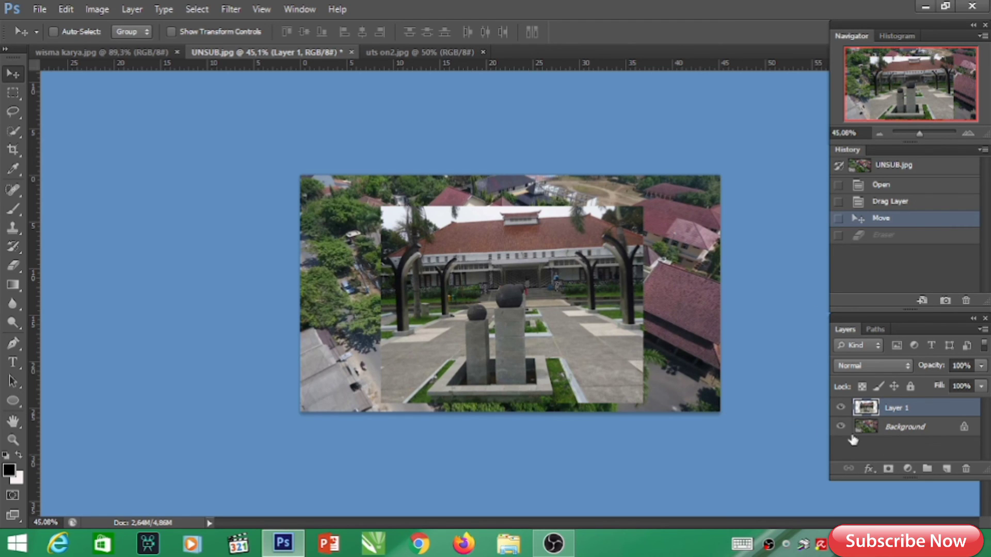
- Select the UNSUB document's Background layer, check the wisma karya document's layers and return to UNSUB
click(866, 435)
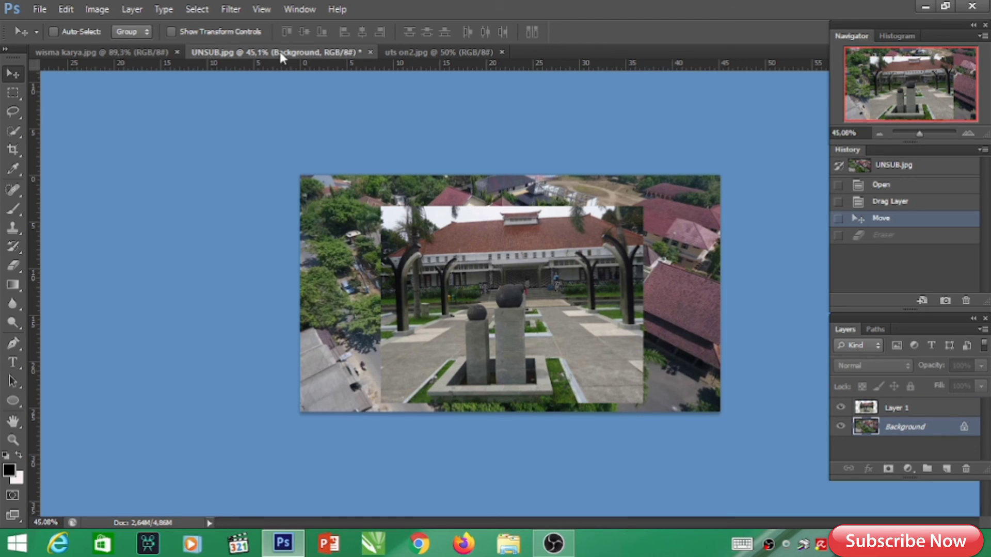
click(145, 53)
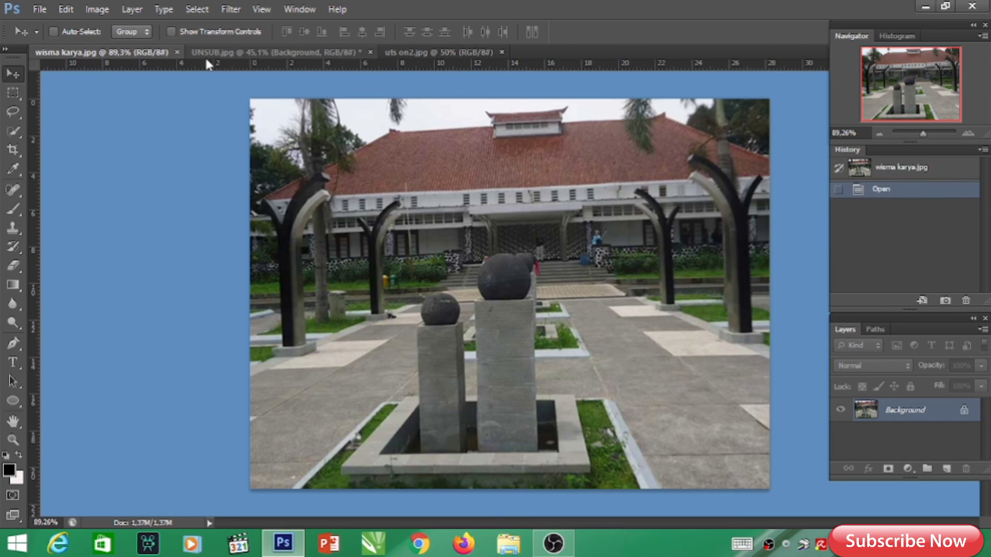
click(248, 51)
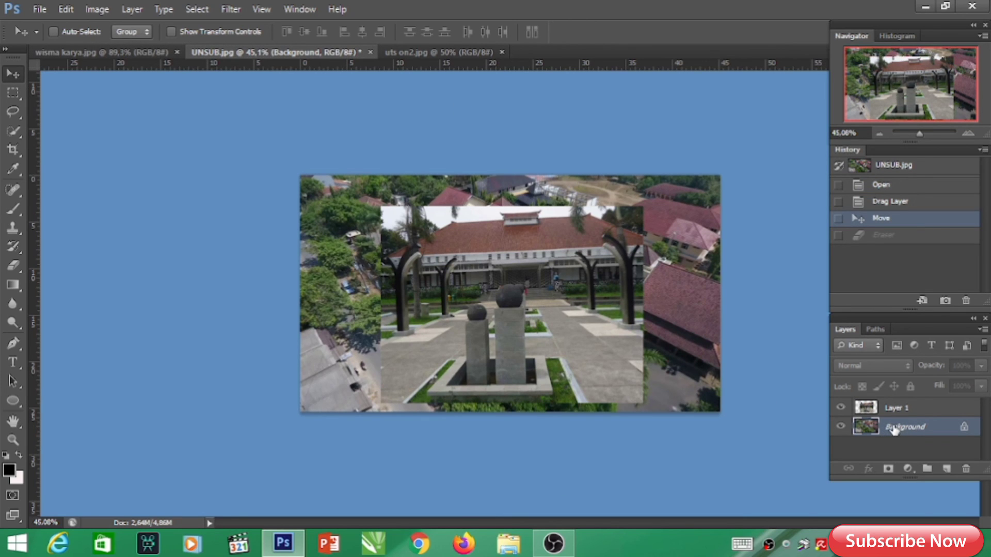
- Hide and show Layer 1 twice to compare the composite with the Background photo alone
click(840, 407)
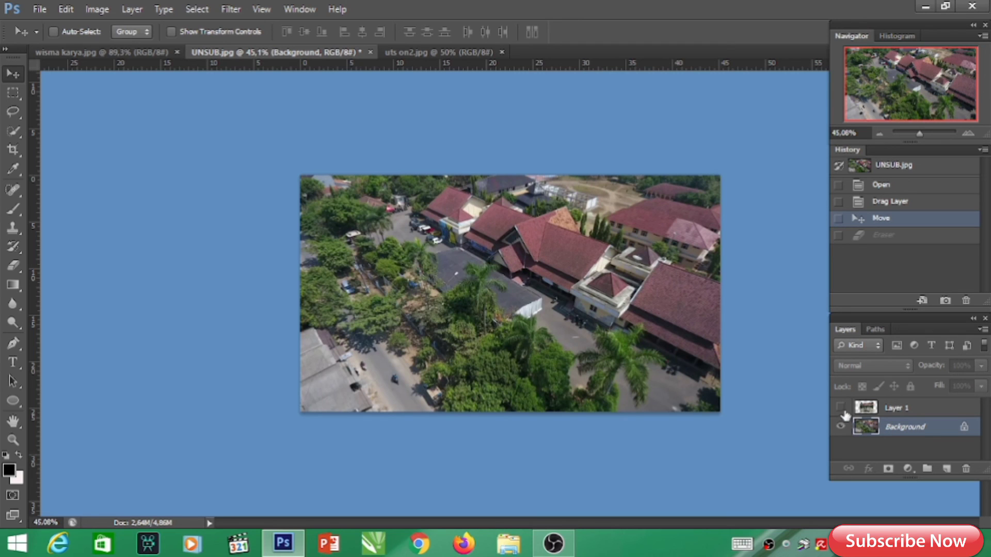
click(841, 408)
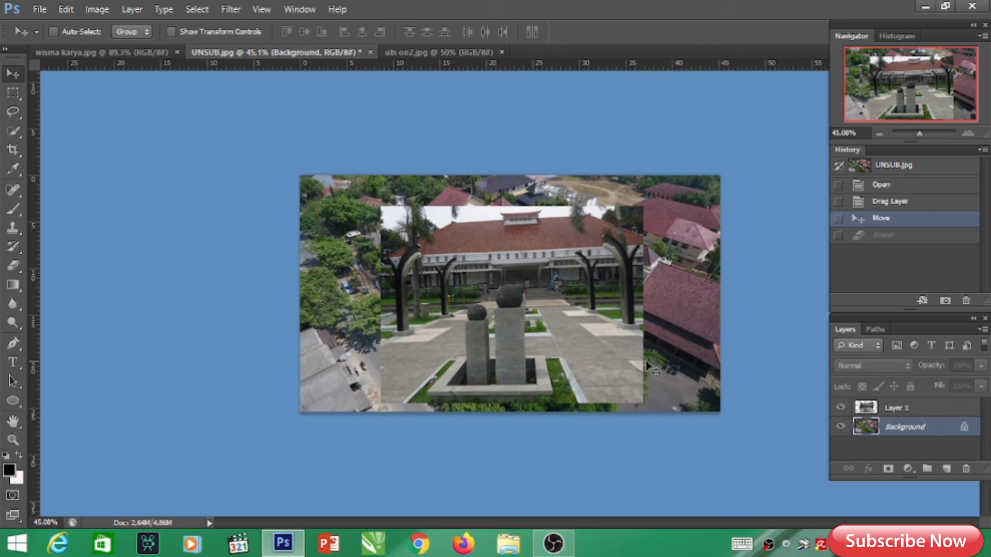
click(840, 408)
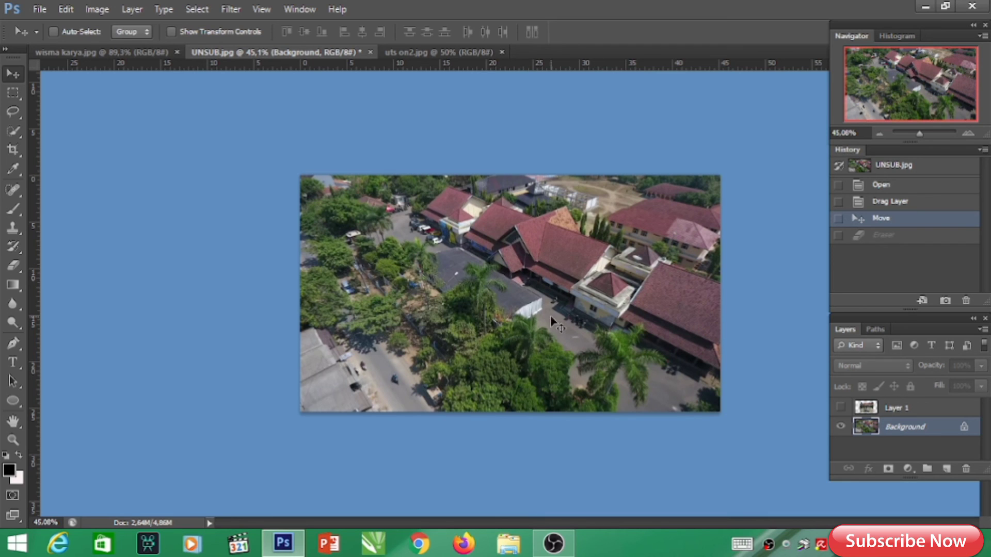
click(840, 407)
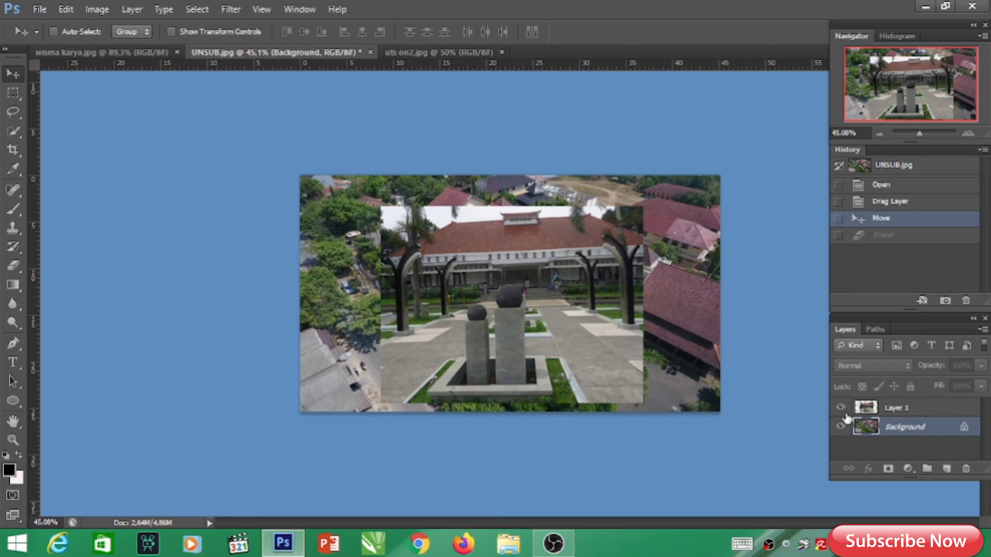